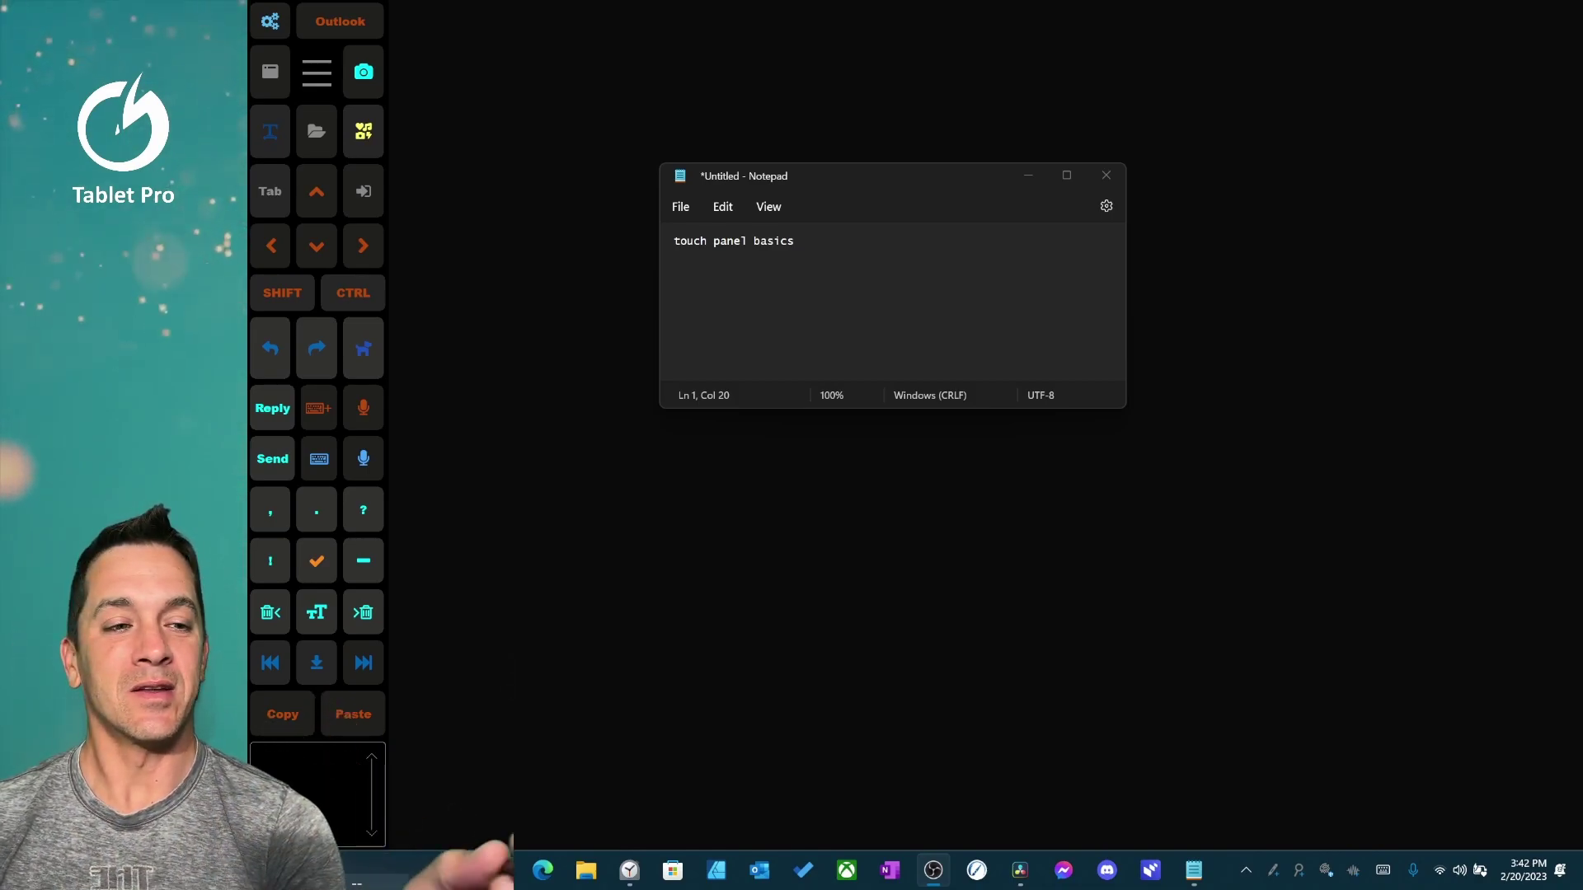
Step: Place the caret after 'touch panel basics' and shift the handwriting panel slightly left
click(801, 242)
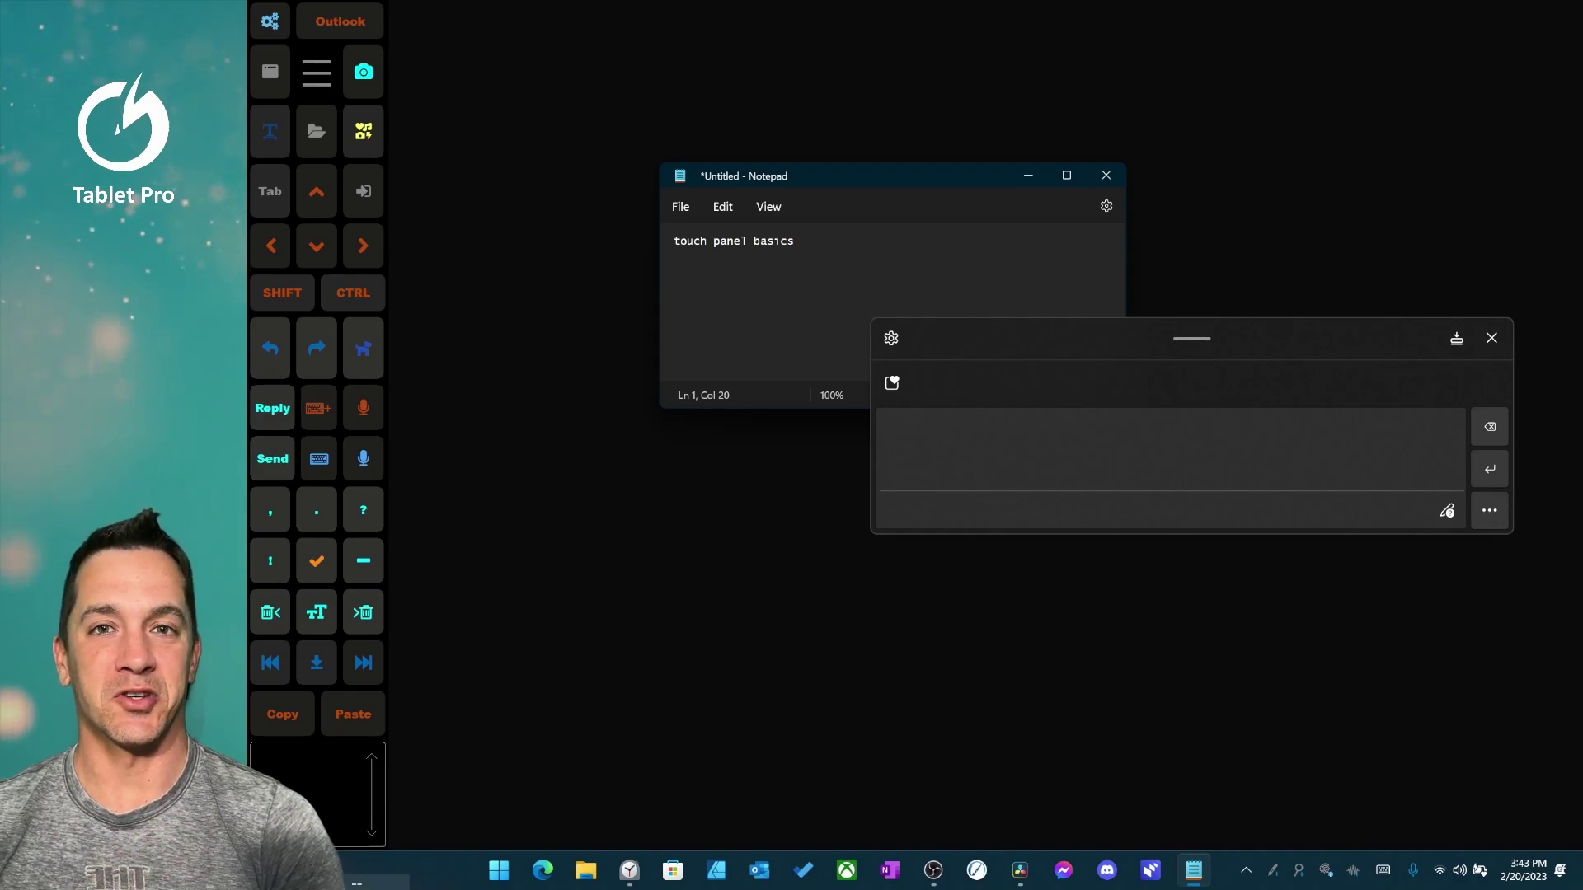
drag(1191, 338, 1135, 340)
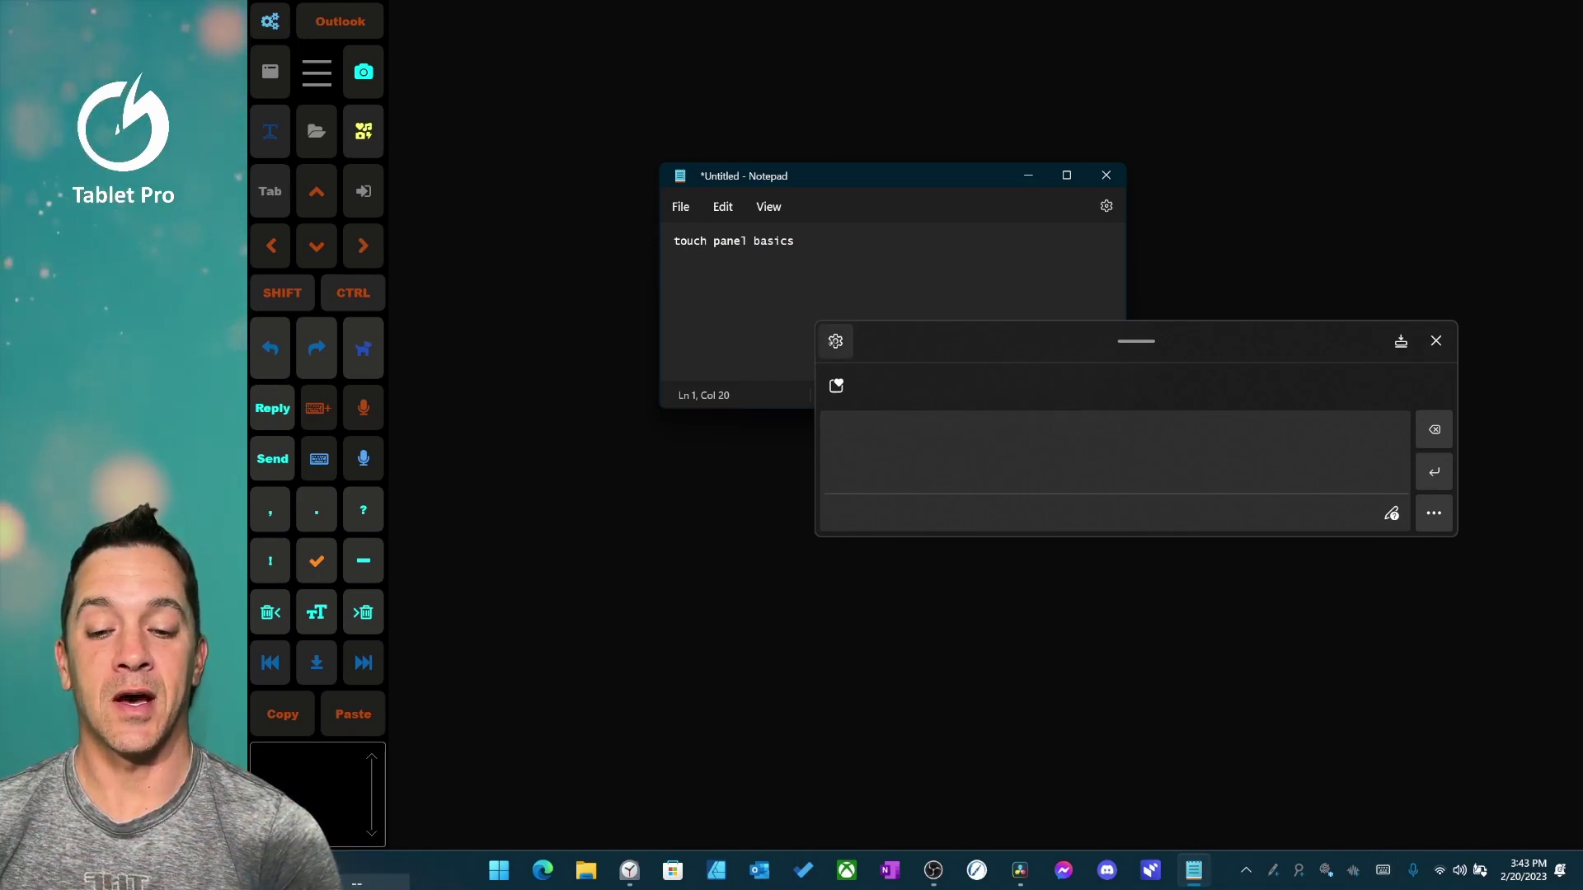
Step: Show the handwriting panel's settings menu with keyboard layout, handwriting, and size and theme choices
click(835, 341)
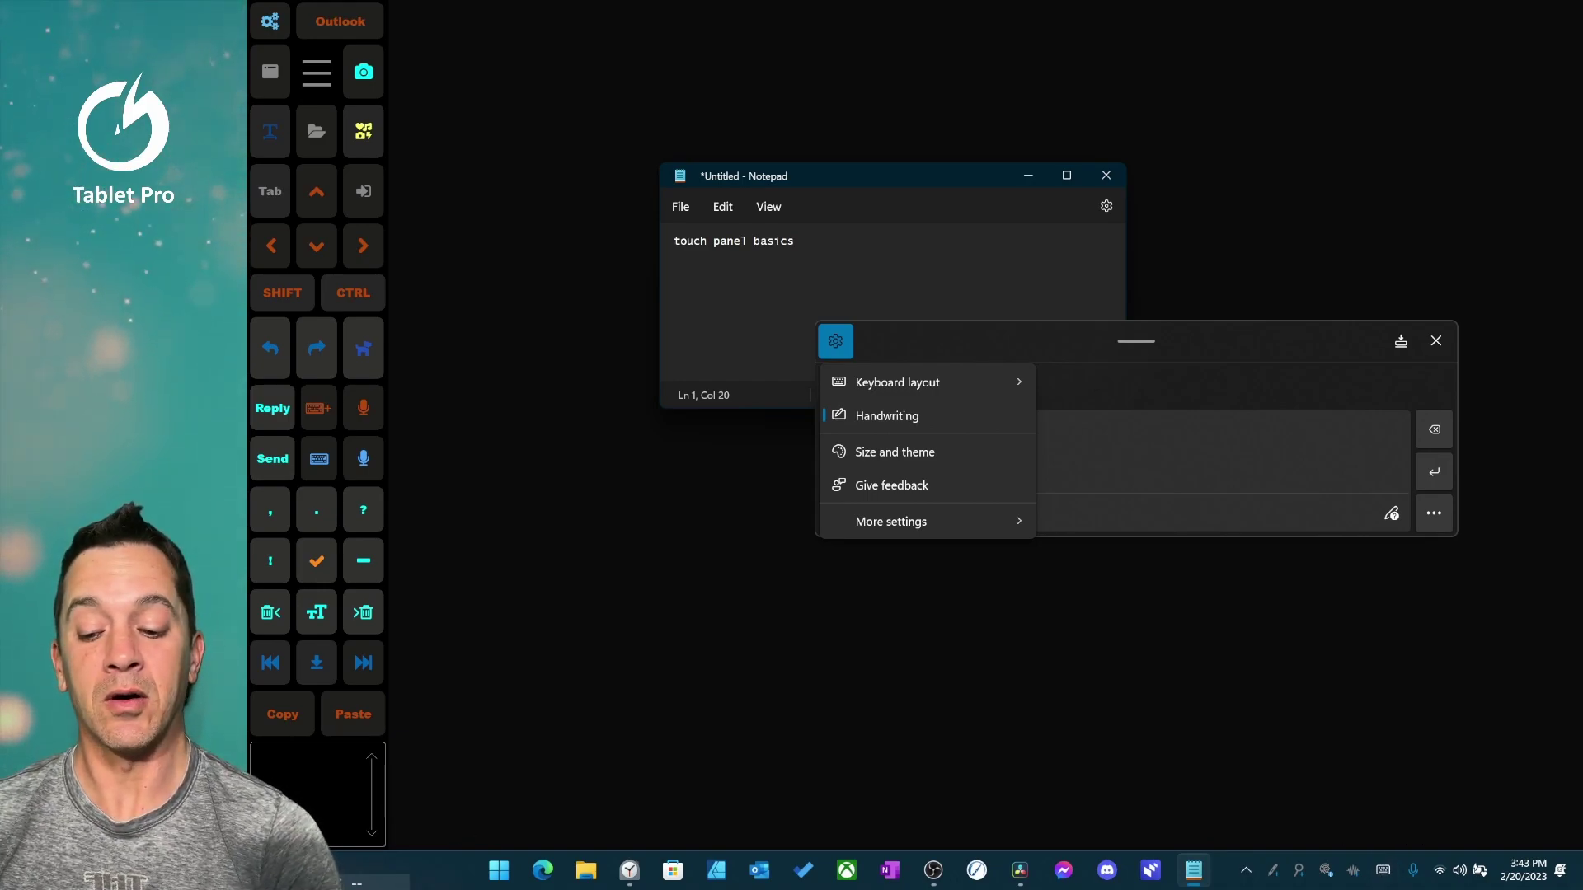
Step: Confirm in Taskbar settings that the Touch keyboard tray icon is On, then minimize Settings
right_click(453, 869)
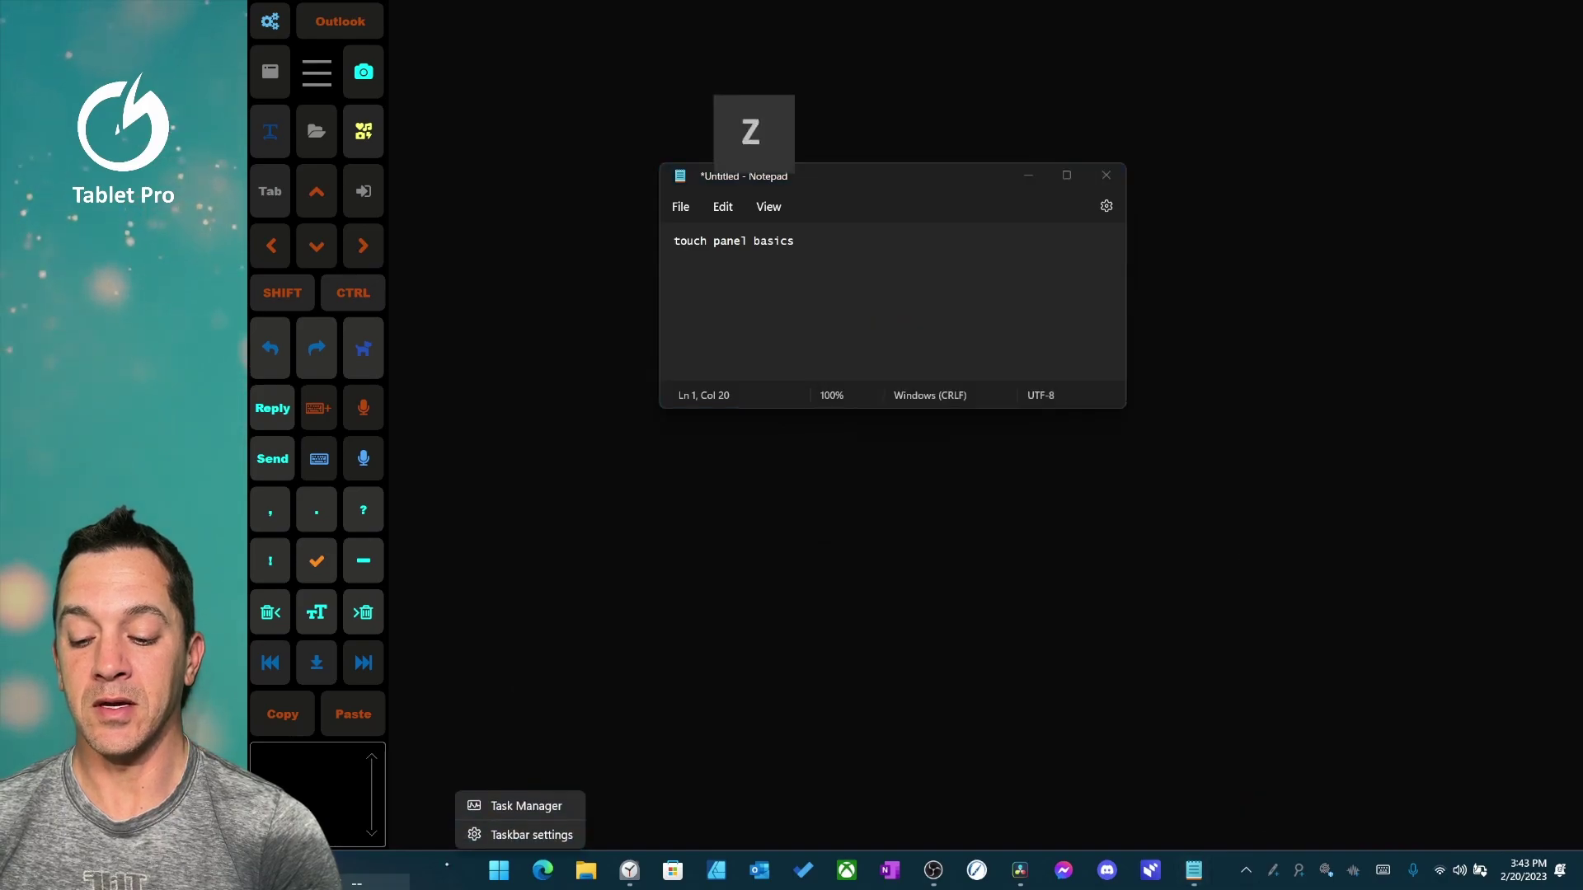
click(532, 834)
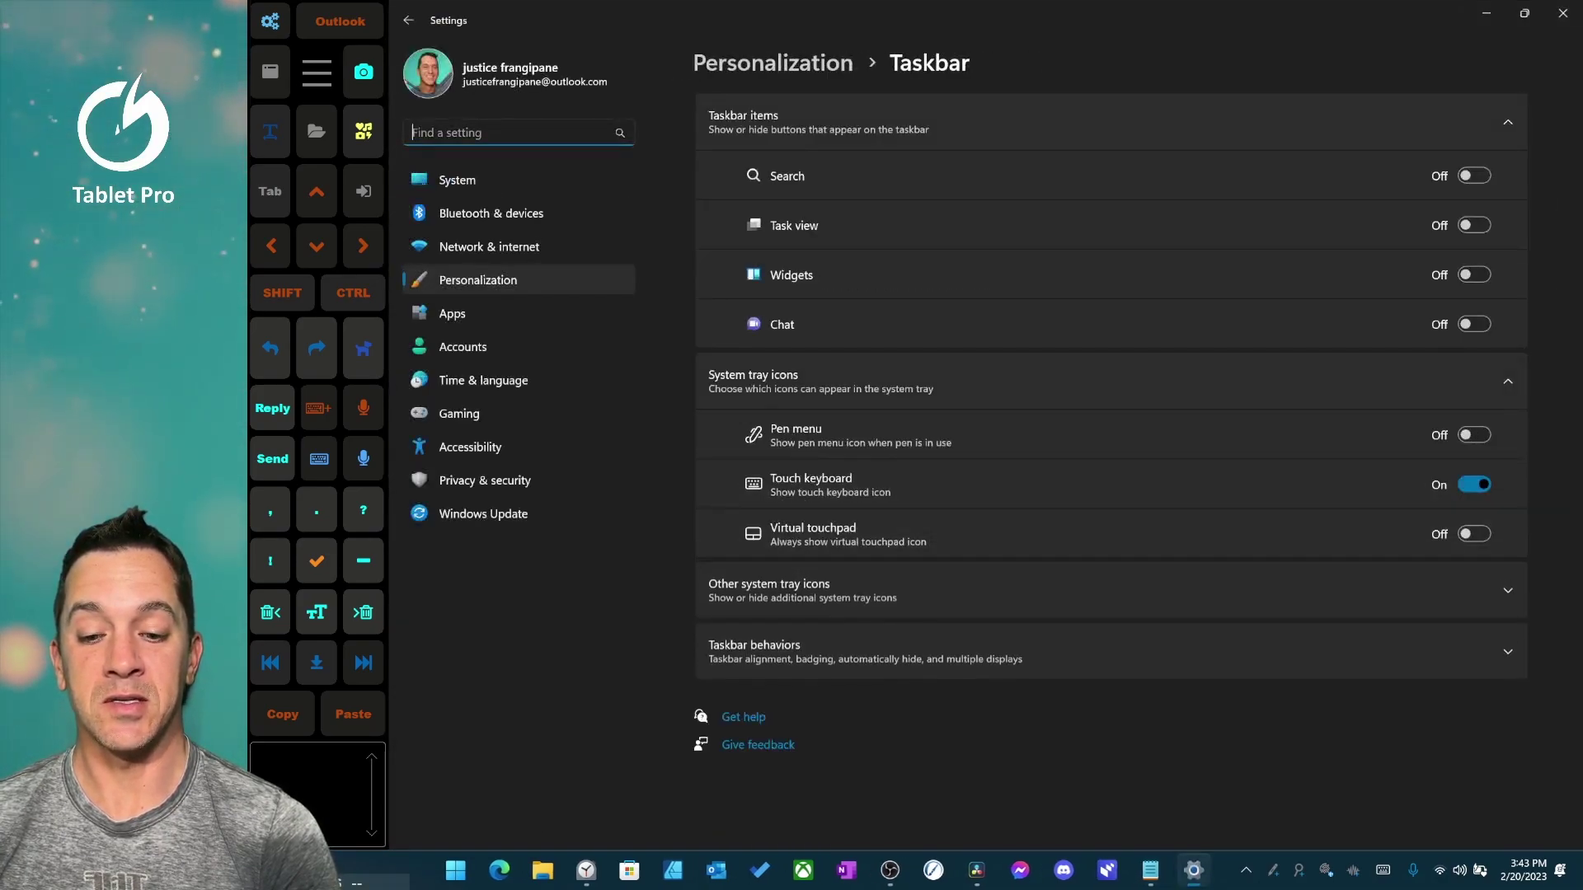
mouse_move(861, 472)
mouse_down()
mouse_move(759, 485)
mouse_move(1107, 486)
mouse_up()
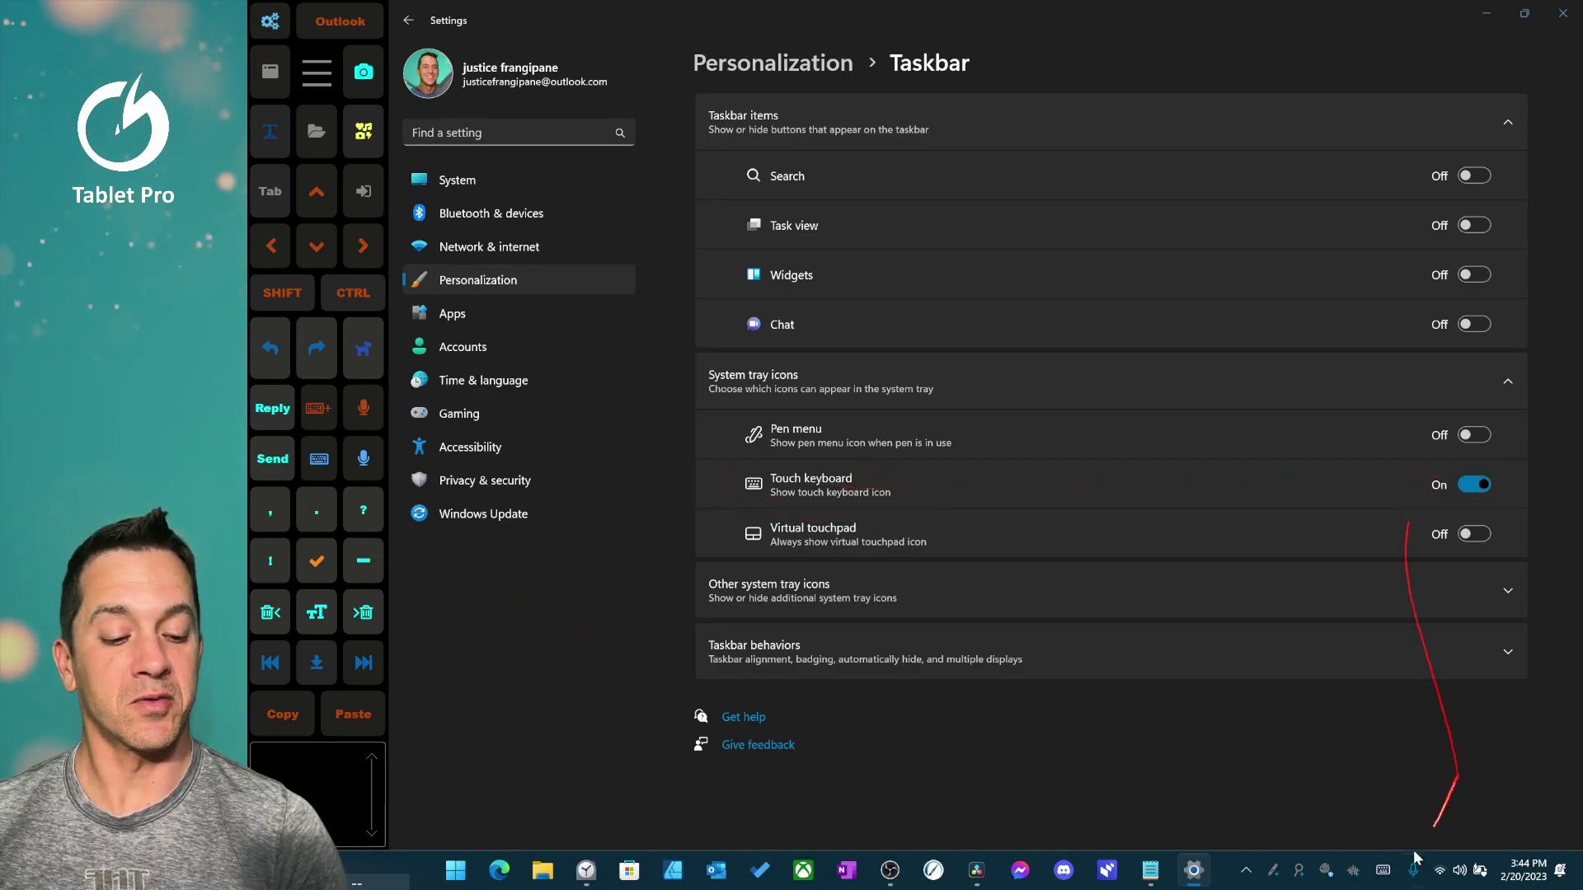
mouse_move(1407, 845)
mouse_down()
mouse_move(1352, 366)
mouse_move(1467, 82)
mouse_up()
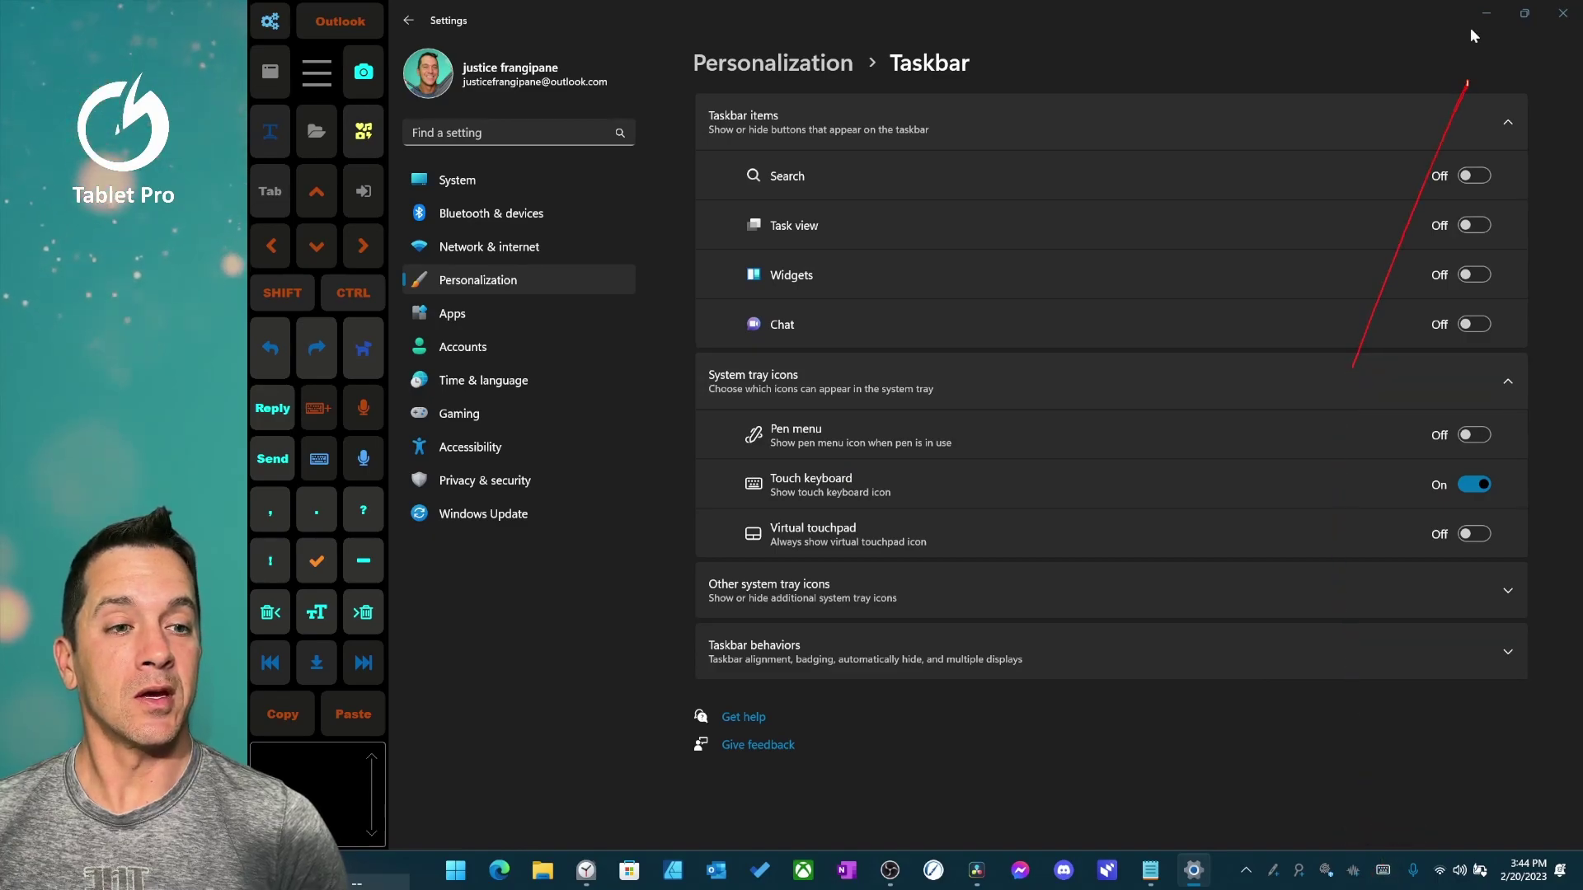
click(1483, 18)
mouse_move(1479, 21)
mouse_down()
mouse_move(389, 357)
mouse_move(407, 394)
mouse_move(410, 619)
mouse_up()
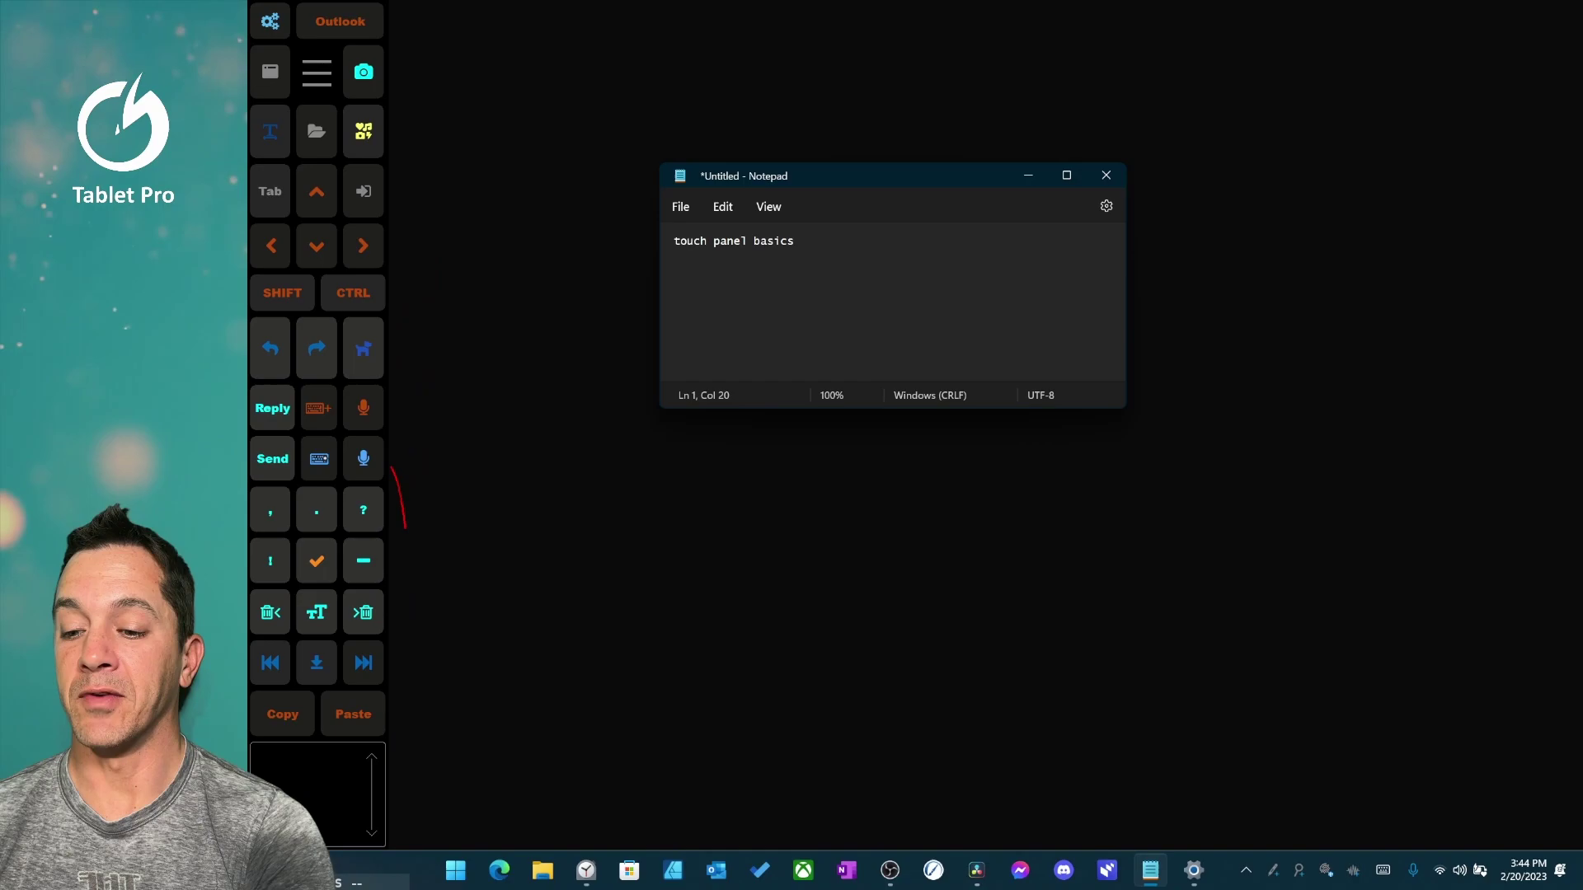
Step: Bring the handwriting panel up over Notepad and reveal the earlier recognised text
click(319, 459)
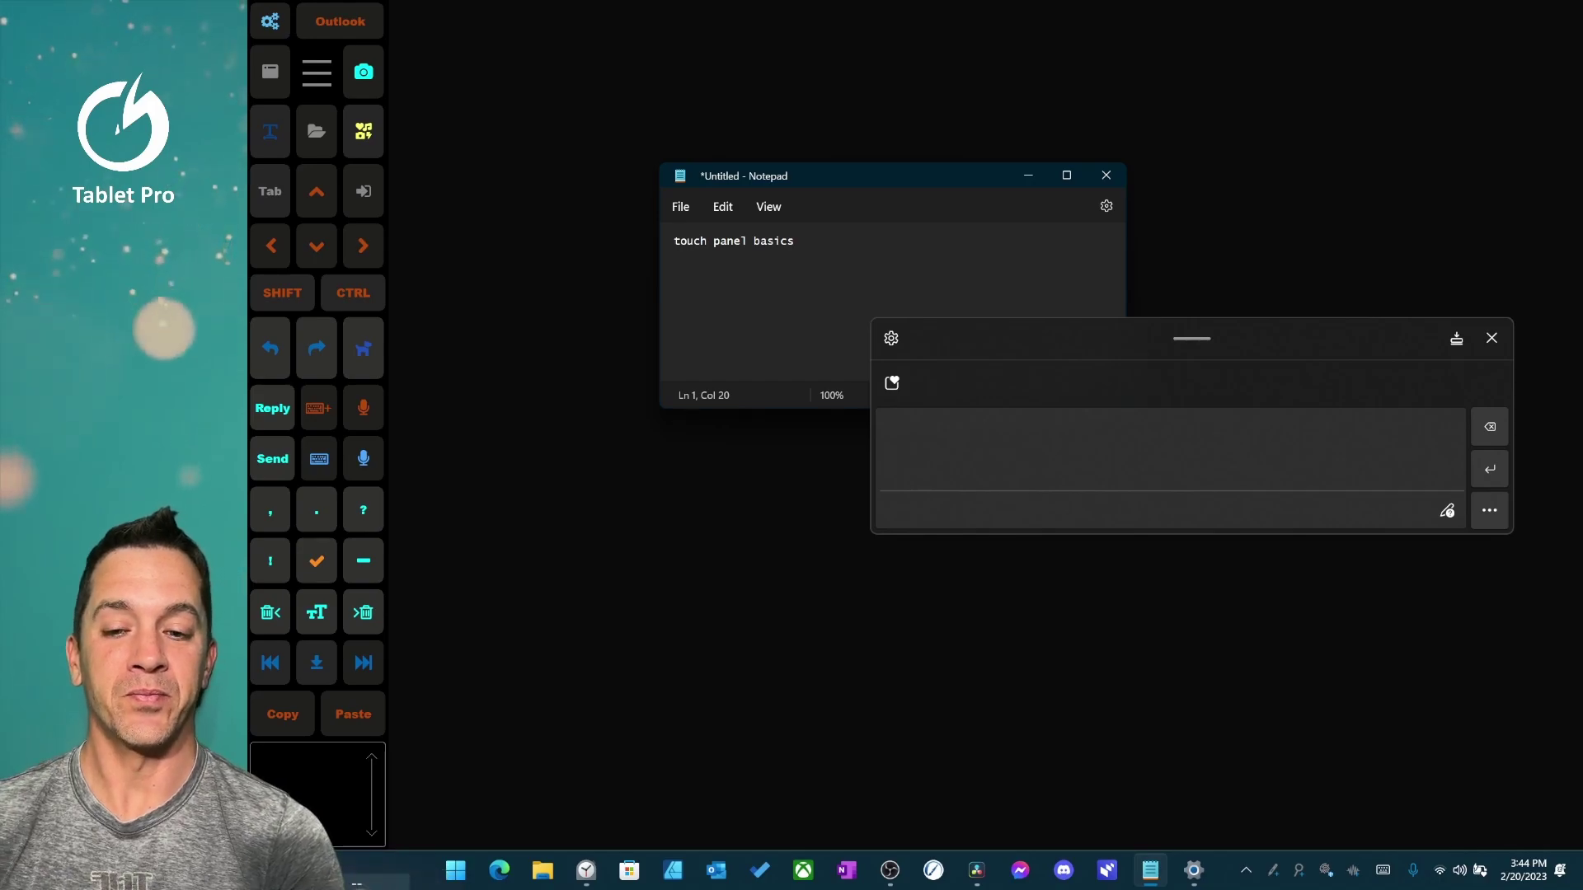
drag(899, 176, 883, 171)
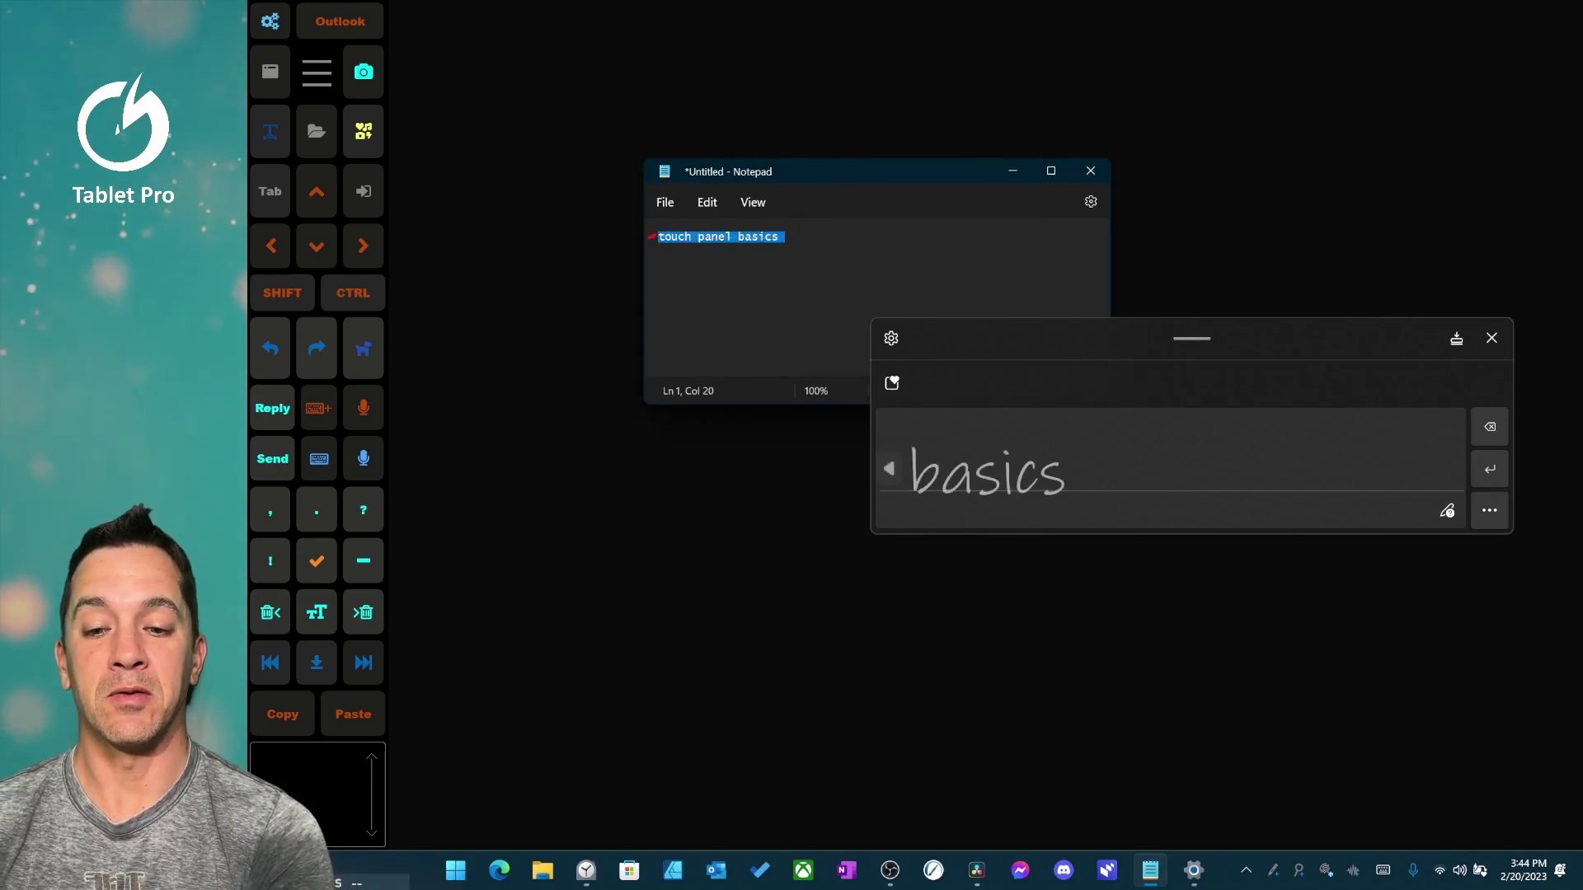
click(1070, 471)
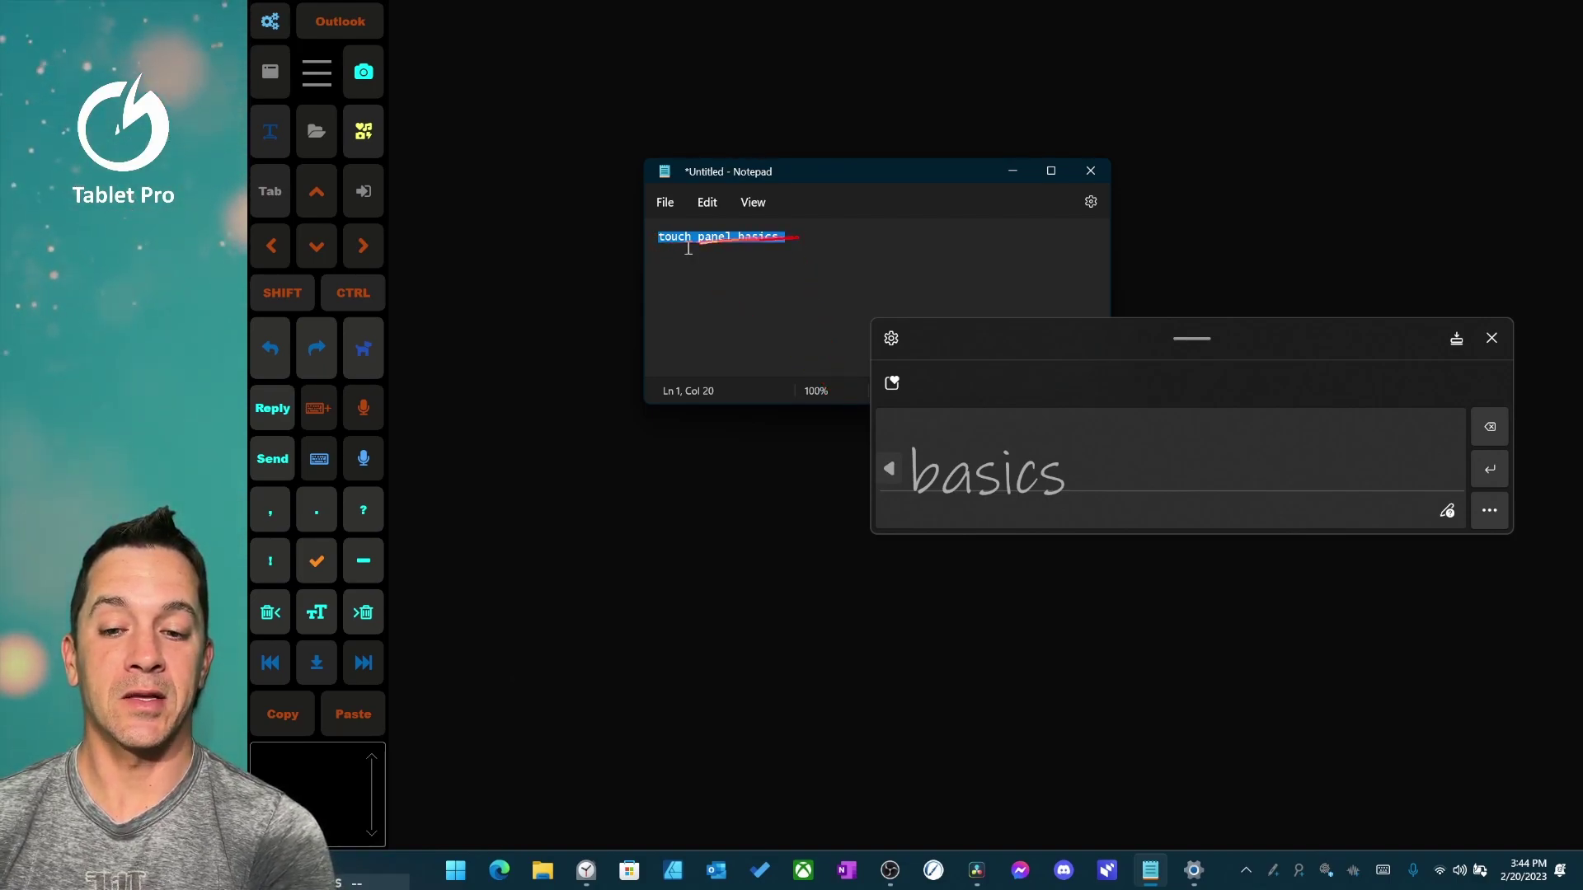
click(889, 469)
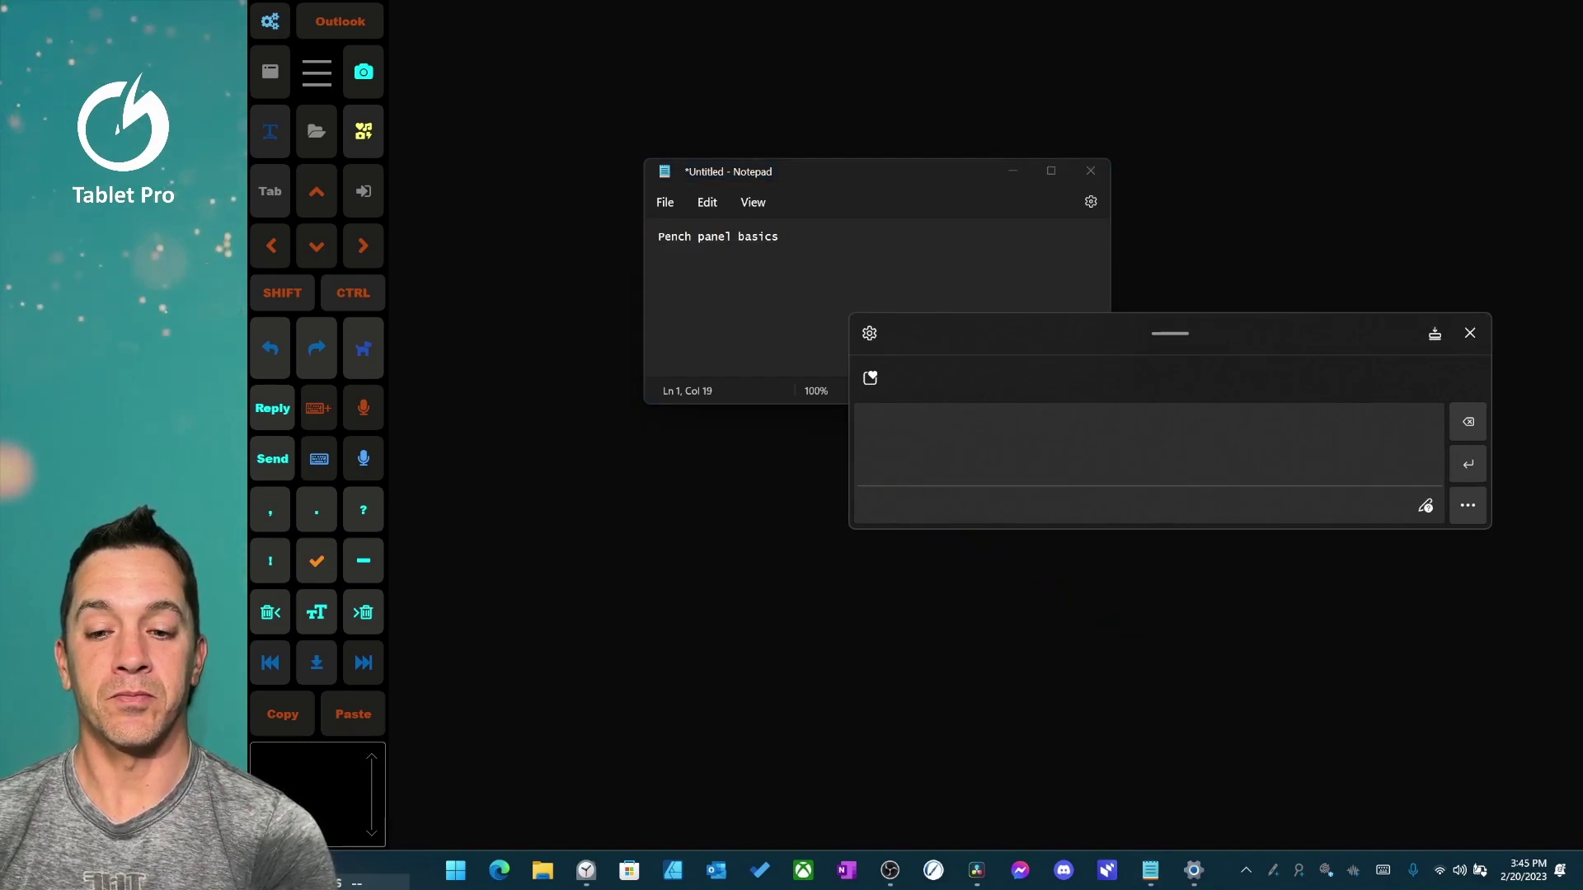
Step: Replace the misspelled first word 'Pench' with a handwritten 'pen'
drag(773, 237, 642, 237)
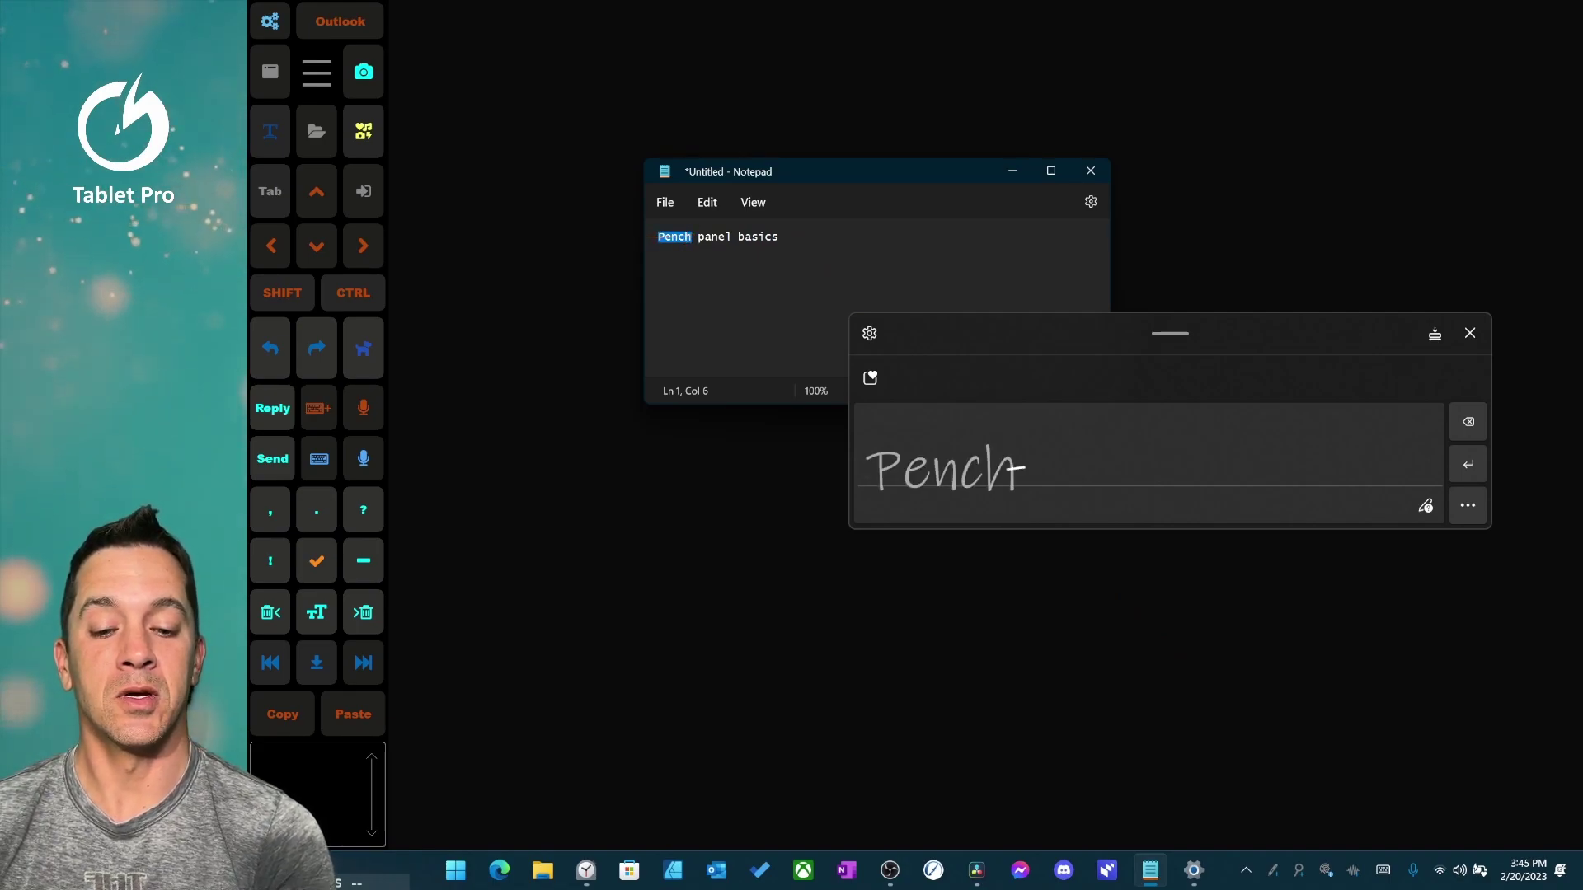
key(BackSpace)
mouse_move(883, 455)
mouse_down()
mouse_move(885, 498)
mouse_move(890, 477)
mouse_up()
drag(906, 475, 937, 485)
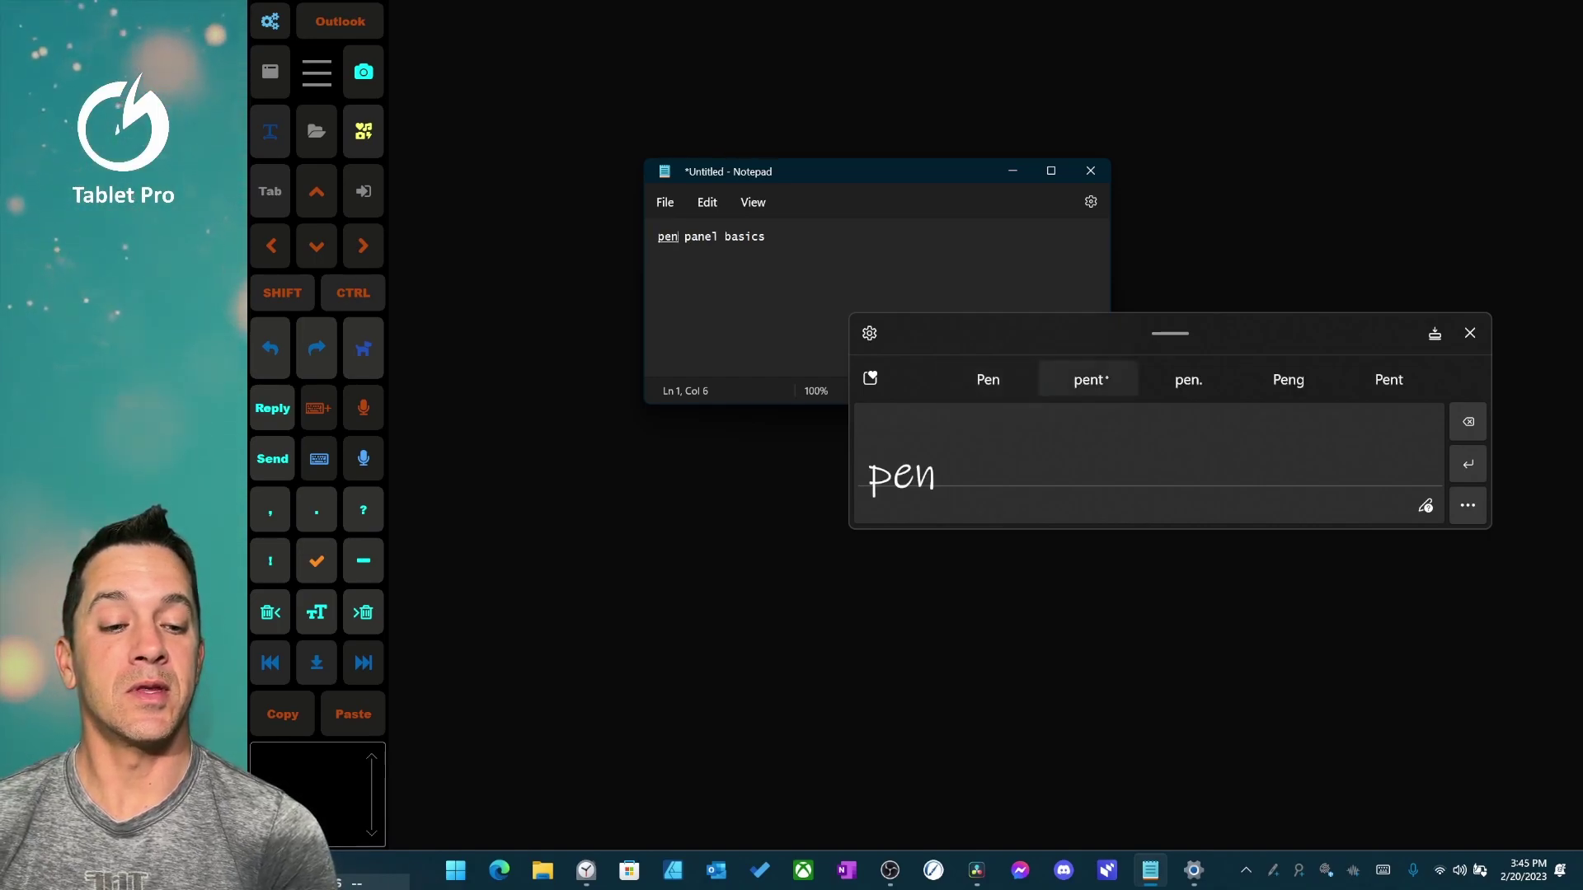
Step: Capitalise the first word to 'Pen' and review the additional pen and inking personalization settings
click(988, 378)
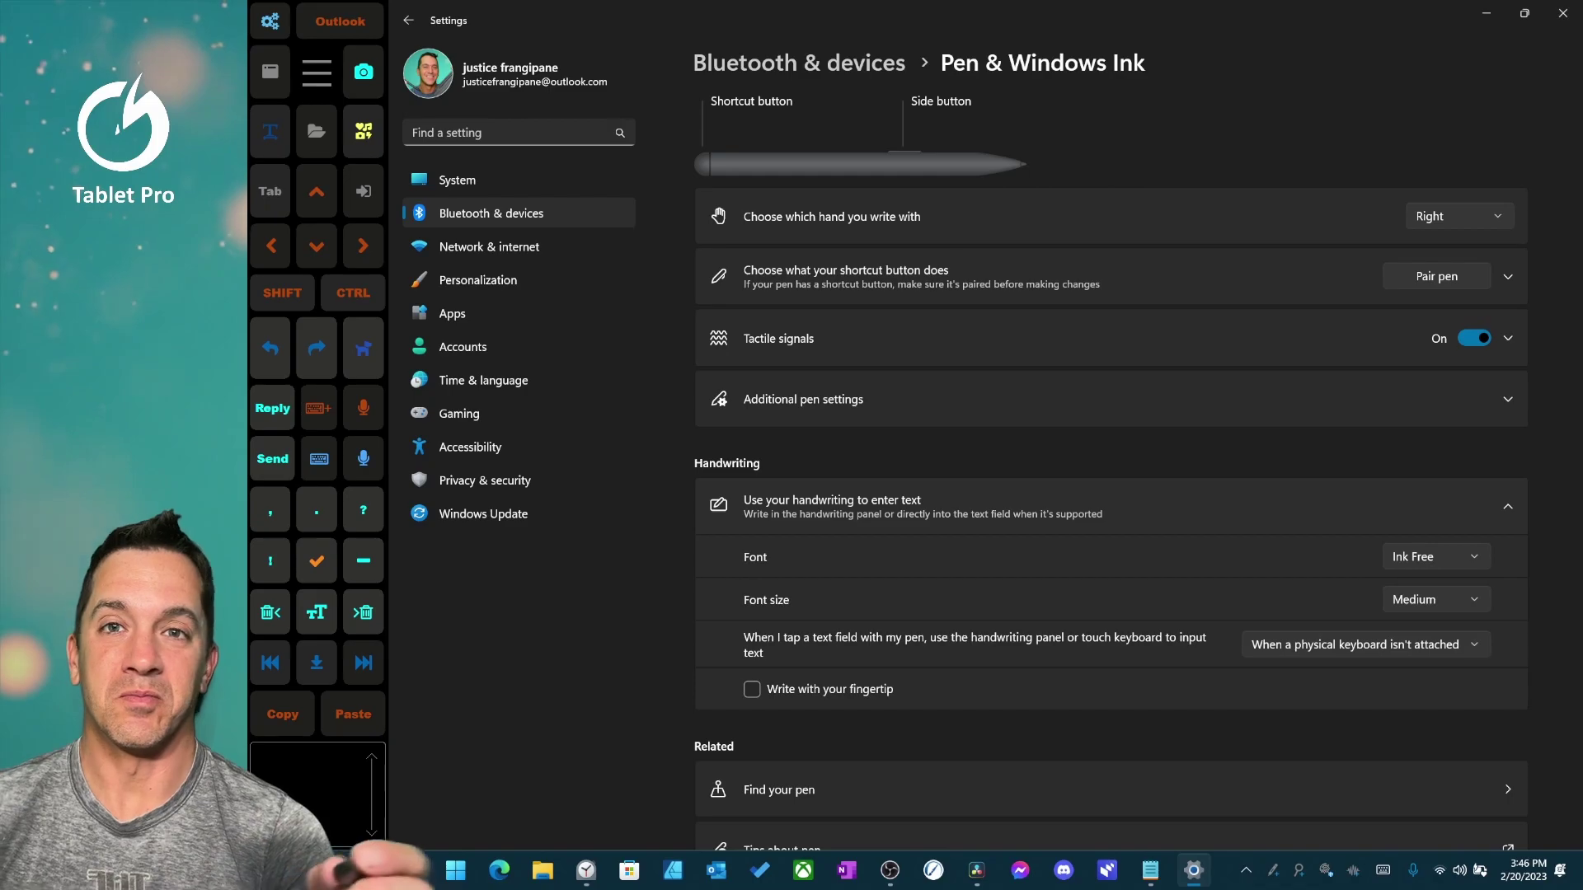
click(1111, 399)
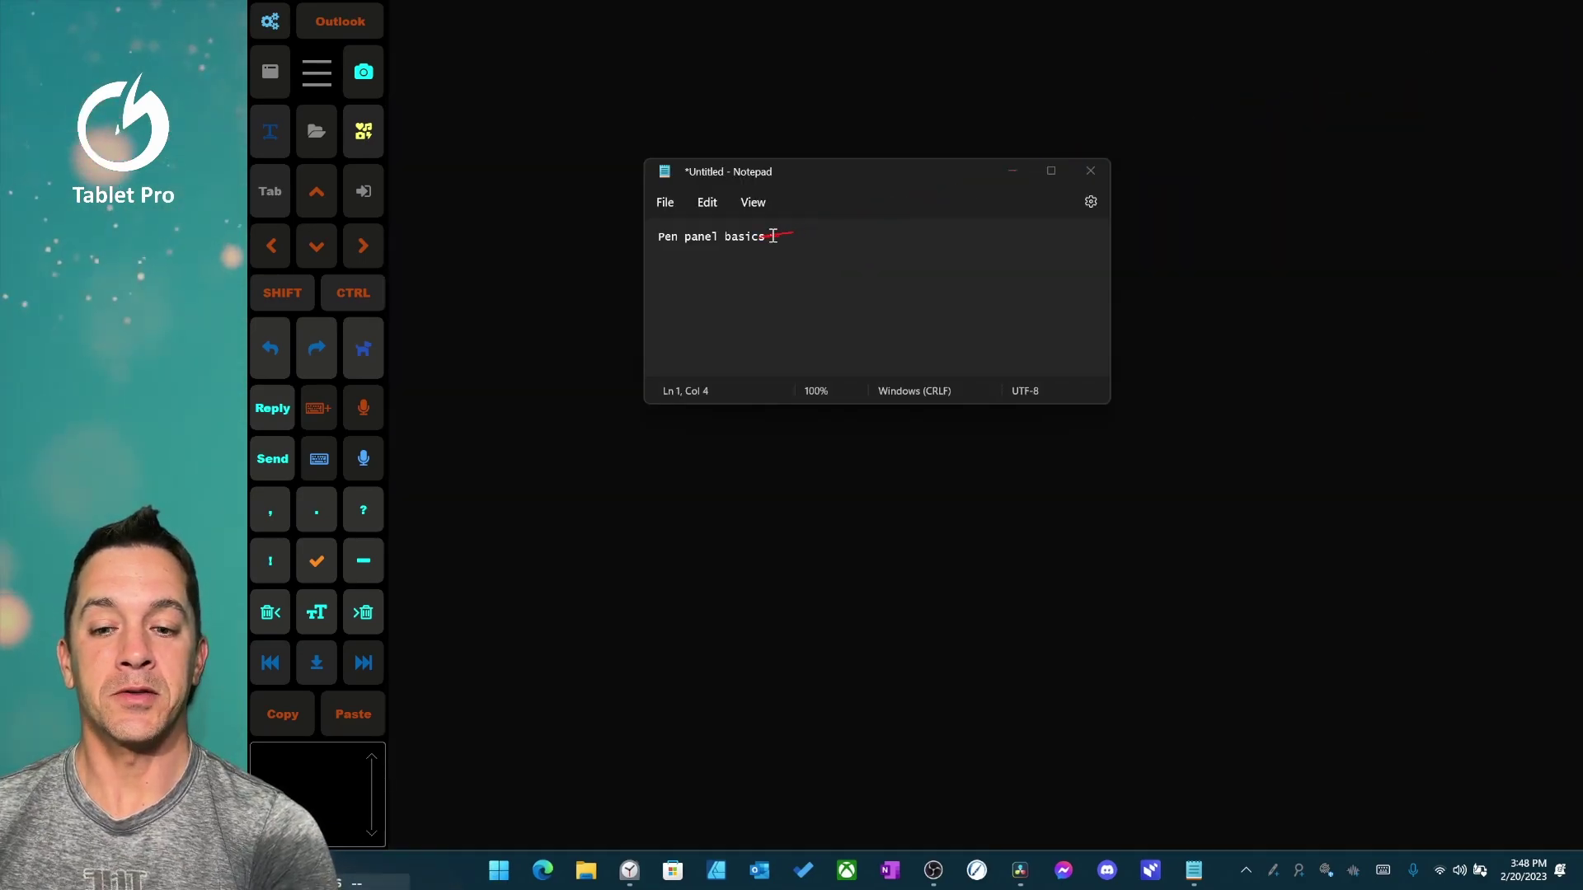
Step: Switch the touch keyboard to handwriting input from its settings menu
click(775, 236)
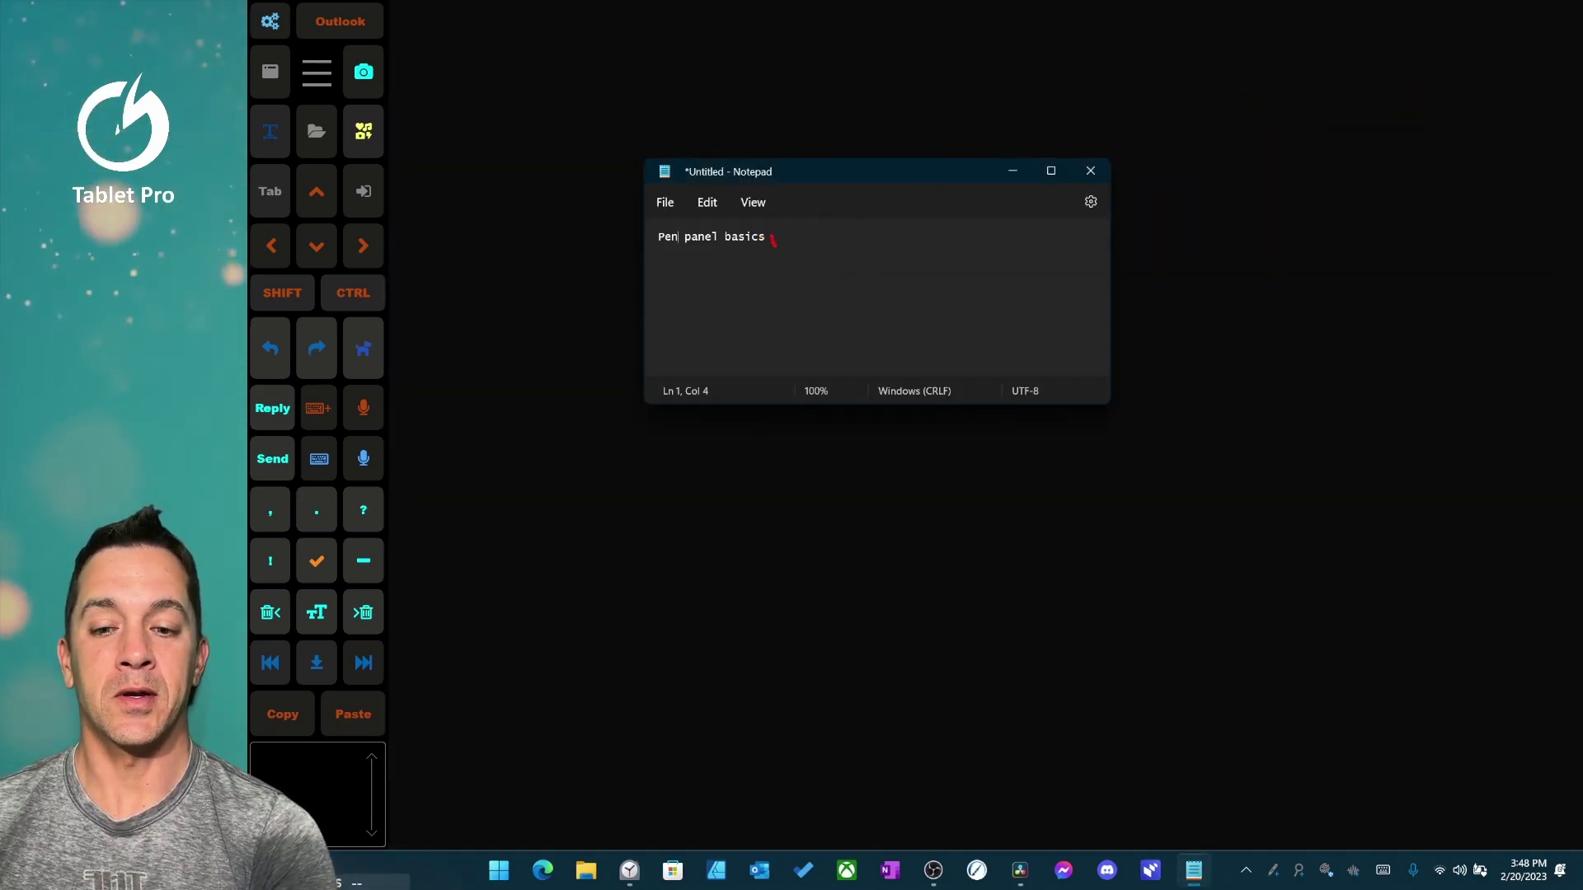
drag(1224, 472, 1151, 348)
click(1001, 356)
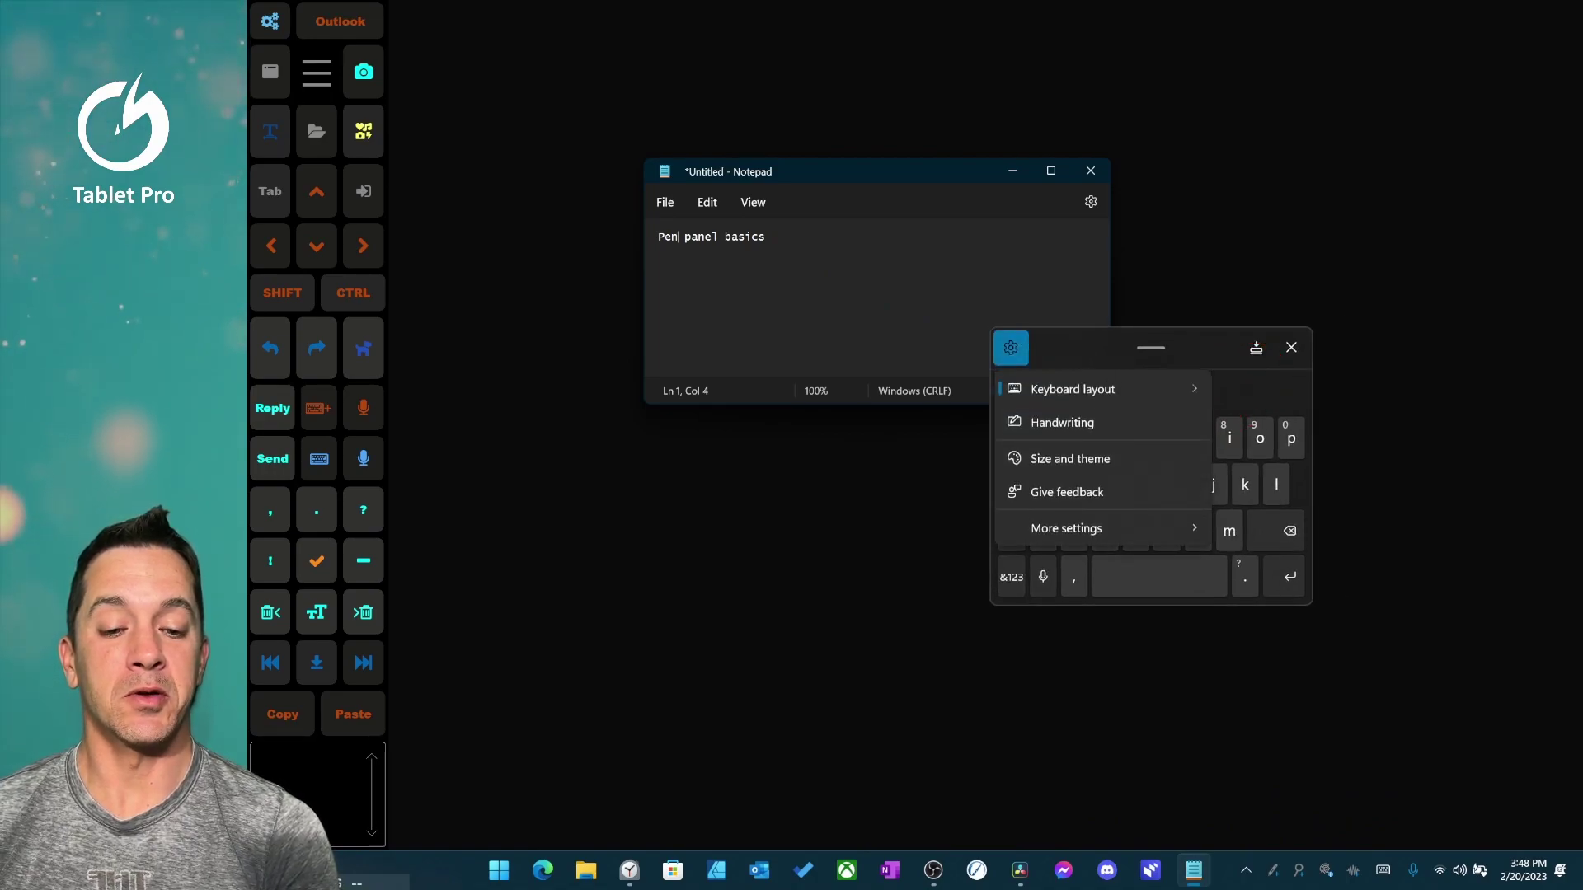
click(1061, 422)
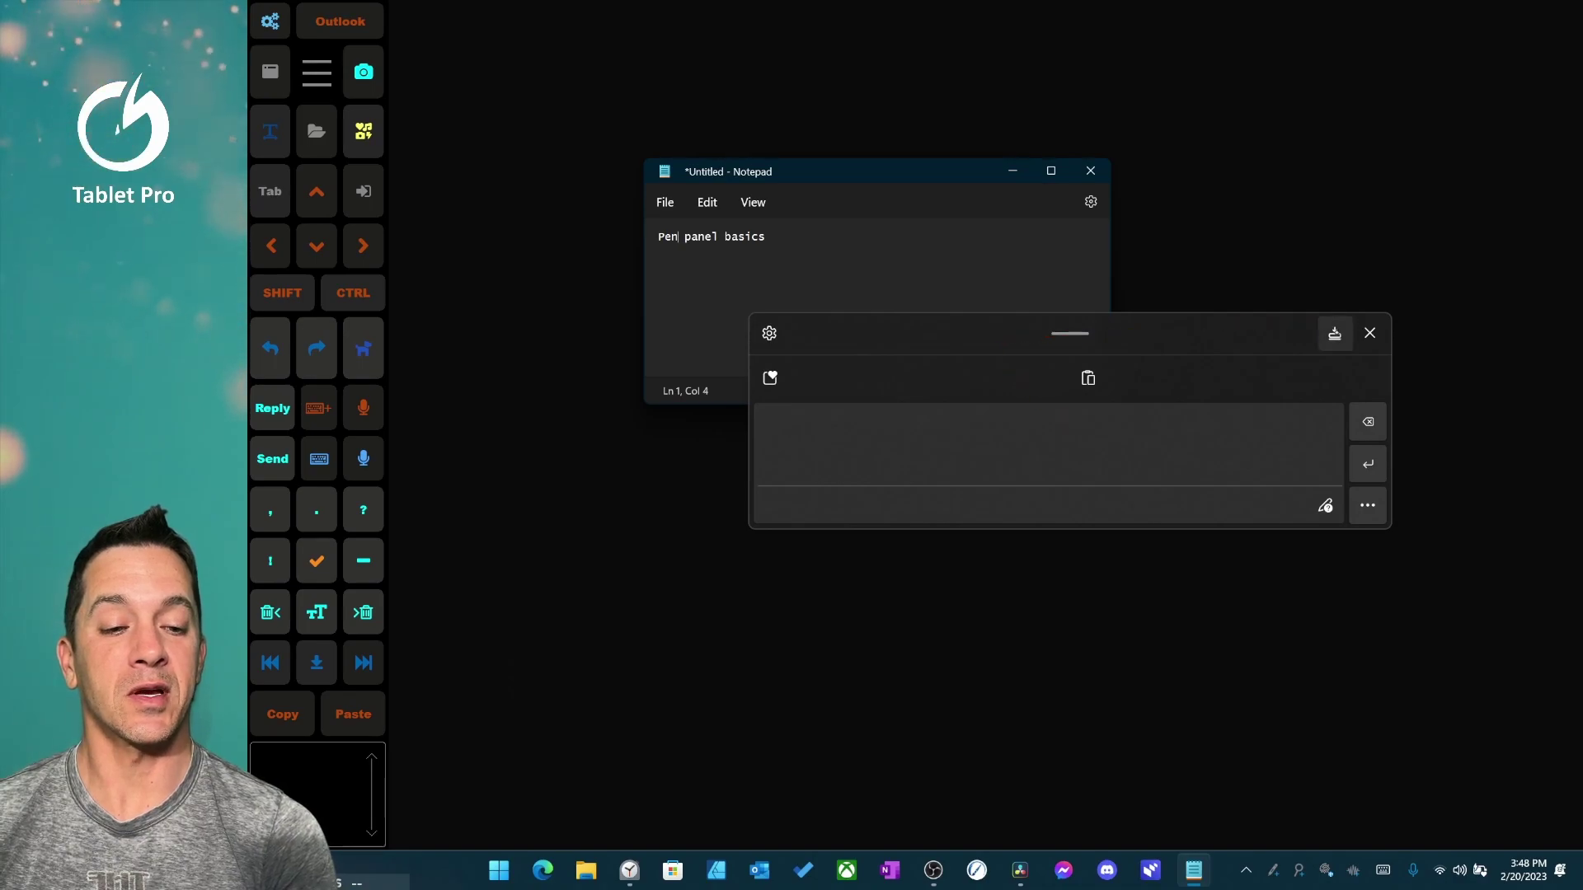
Step: Undock the handwriting panel so it floats over Notepad, nudged slightly higher
click(1369, 333)
click(1338, 331)
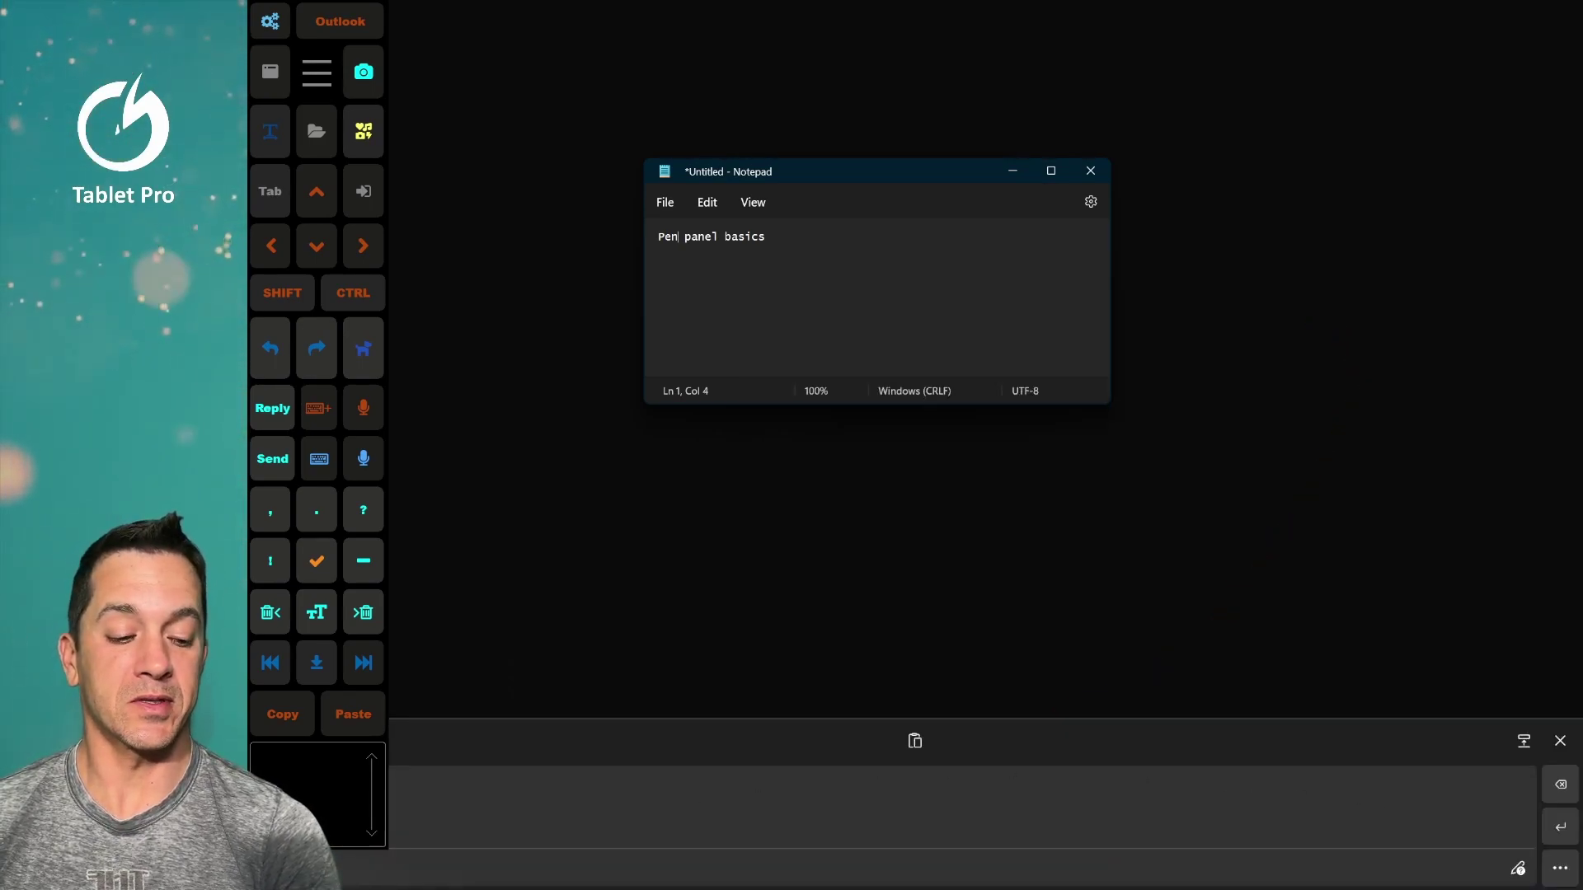
click(1524, 740)
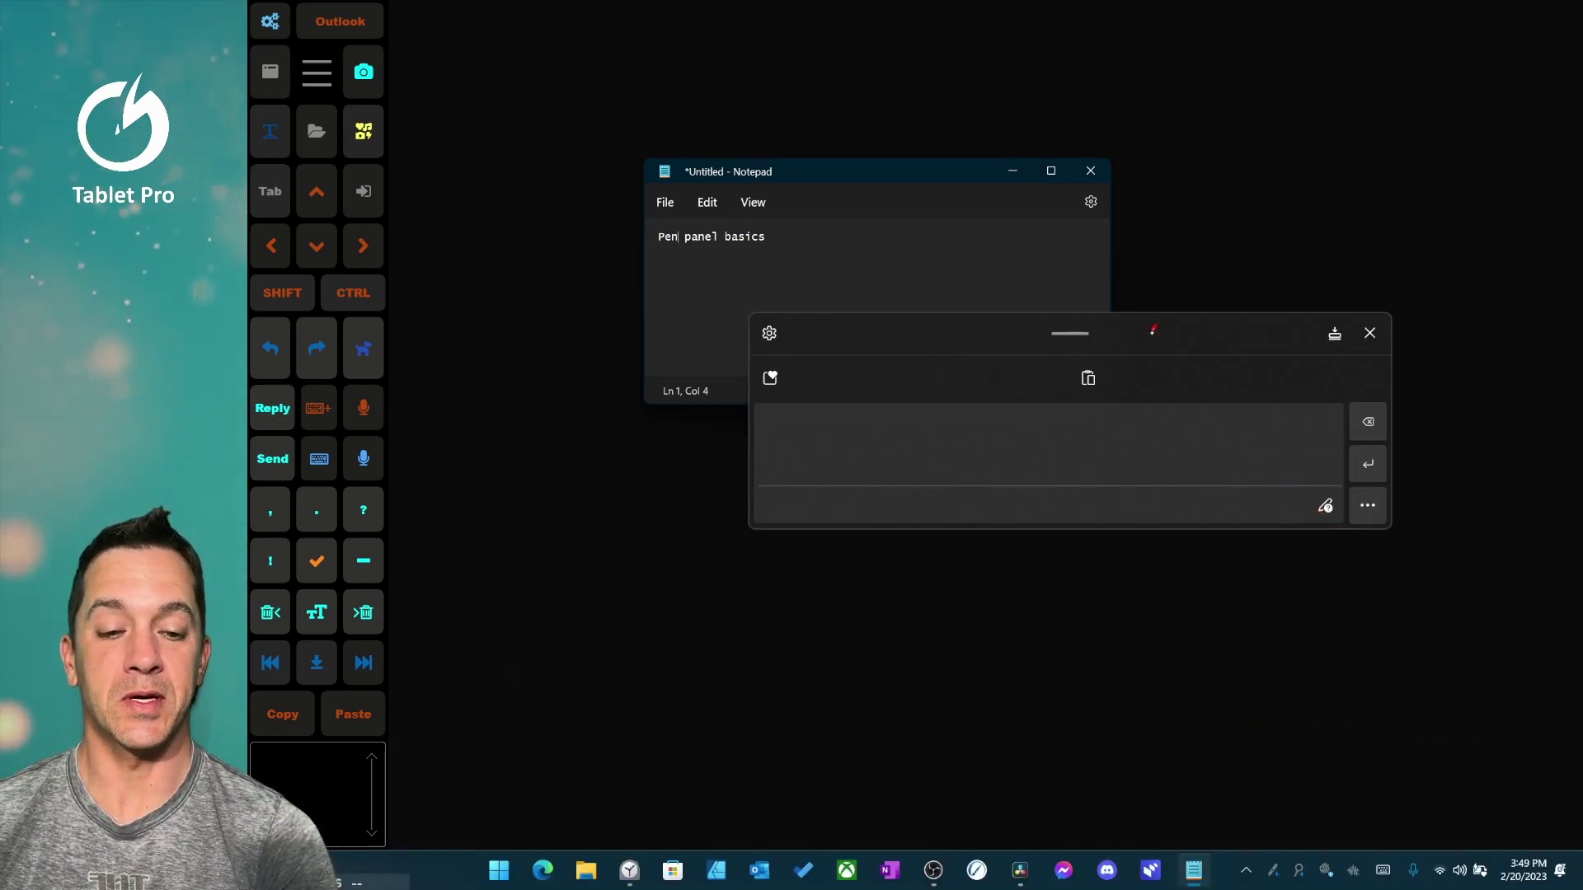
drag(1155, 326, 1152, 323)
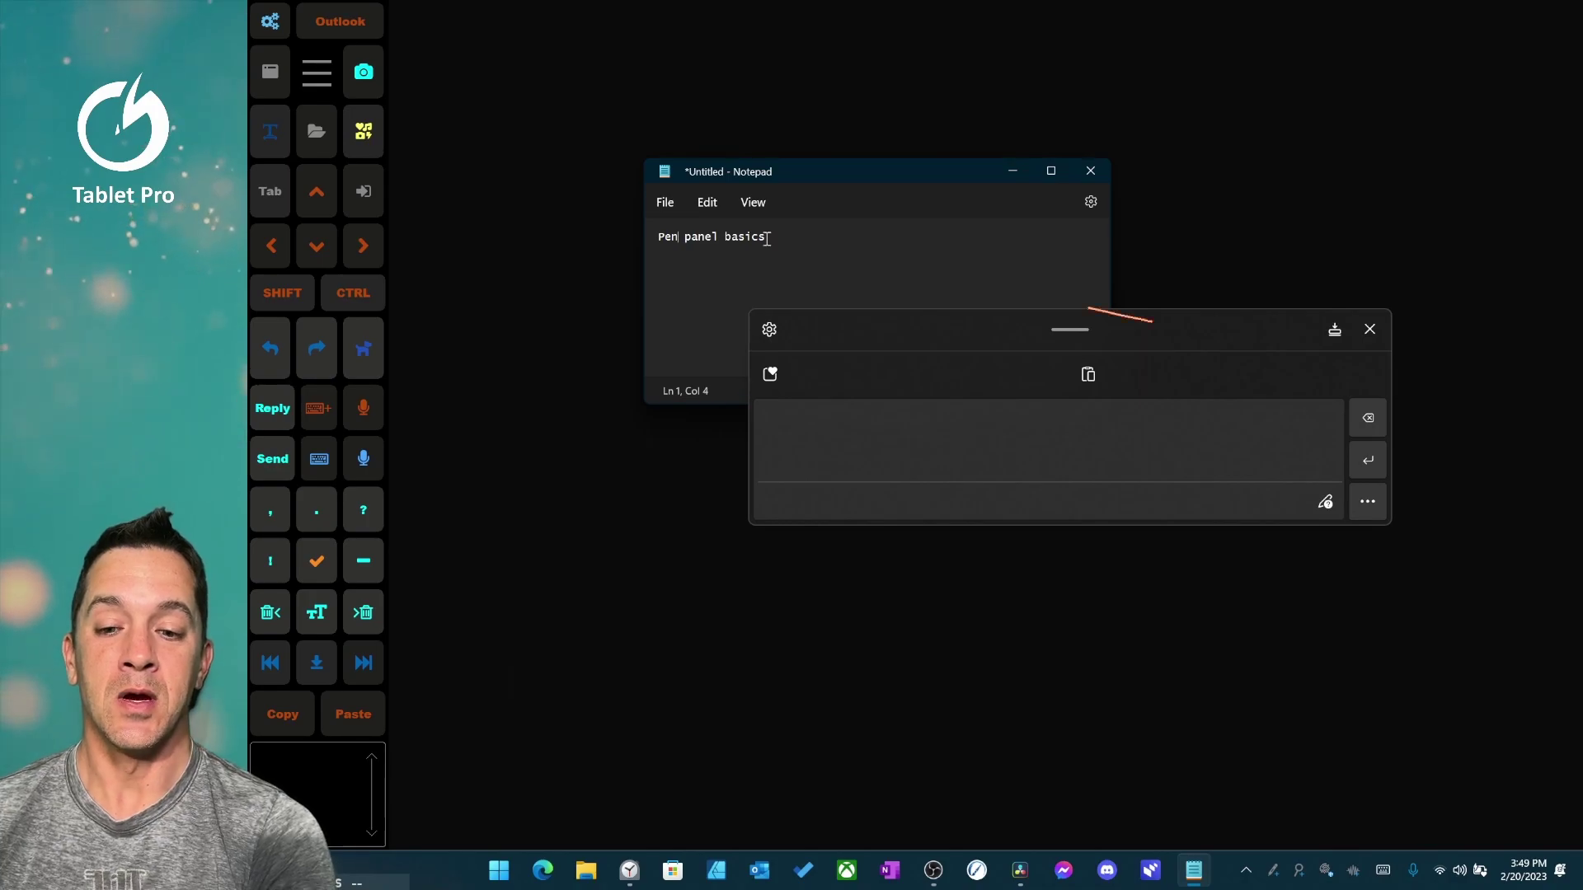
Step: Load the title 'Pen panel basics' into the panel and test the join and split gestures
drag(766, 239, 655, 238)
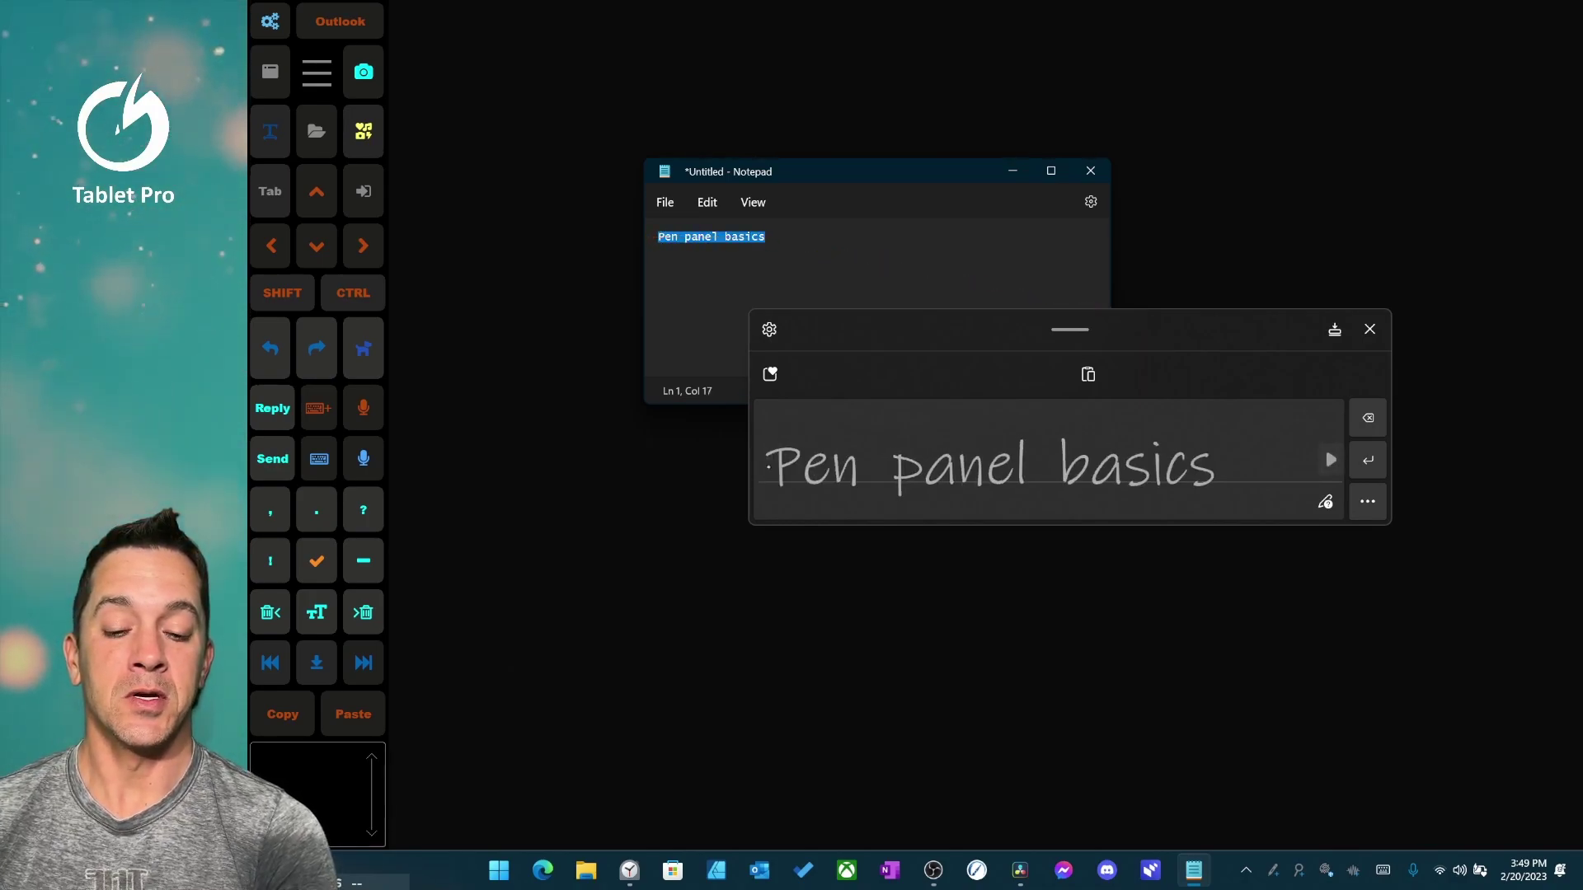
click(766, 237)
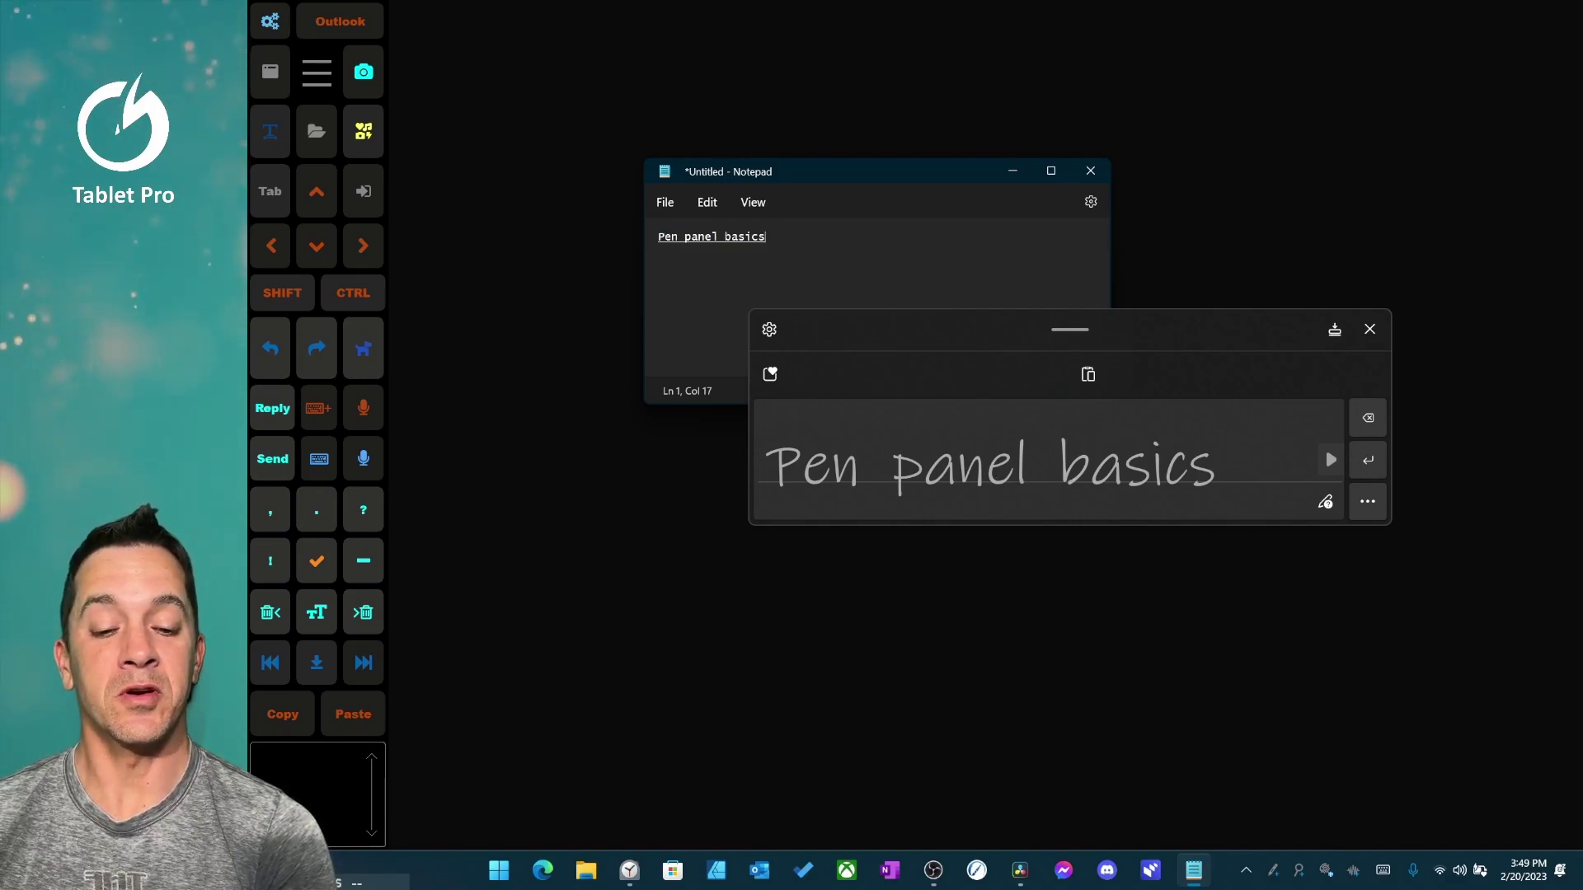
drag(1026, 486, 1064, 496)
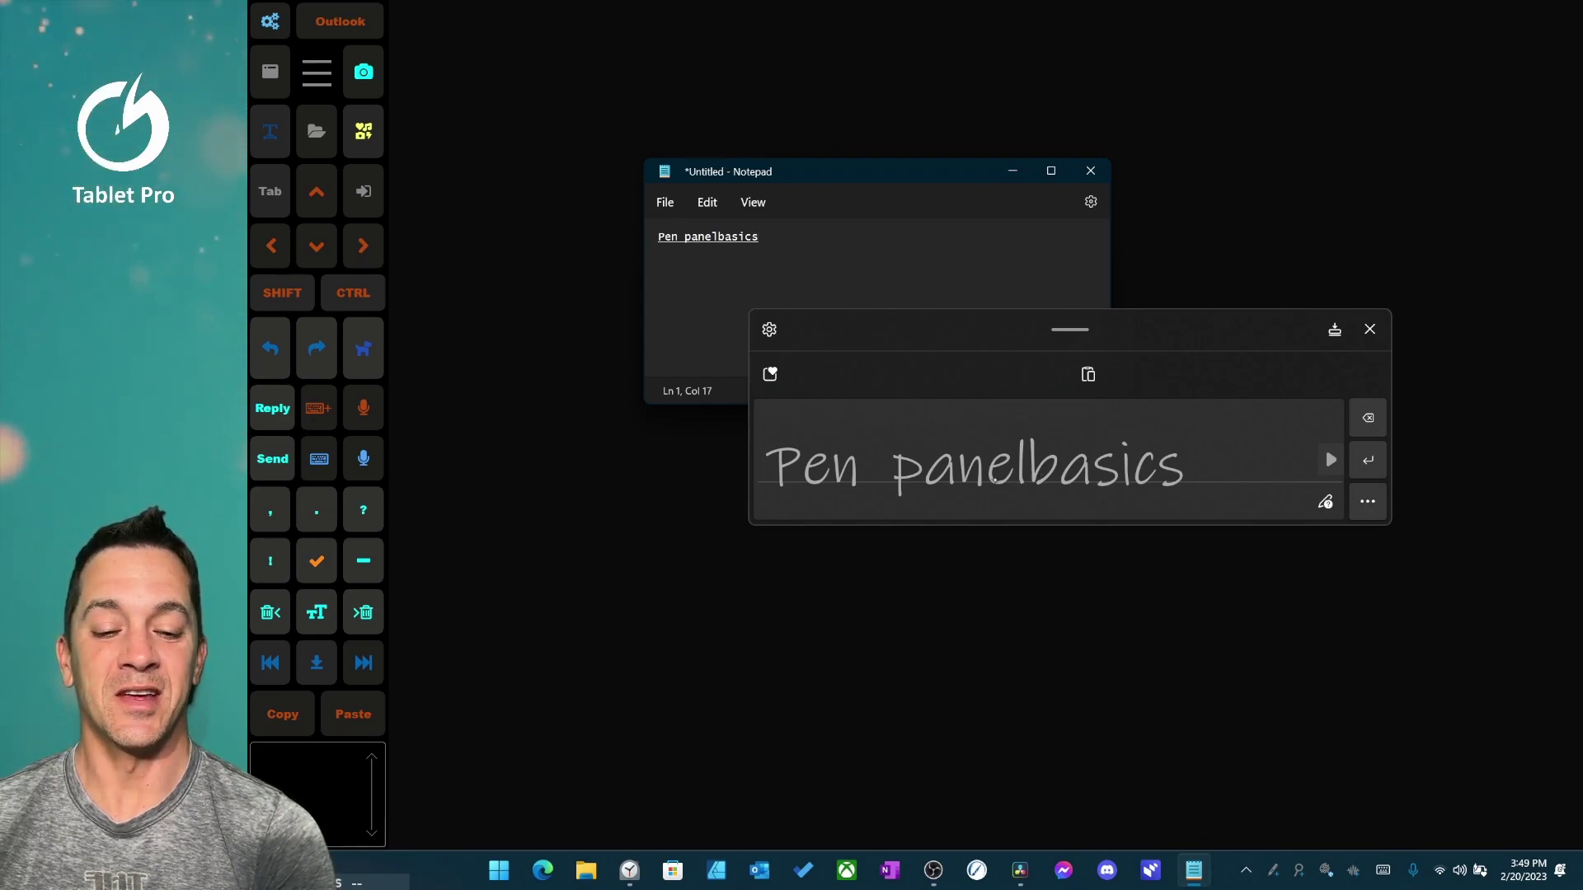
drag(1021, 500, 1020, 504)
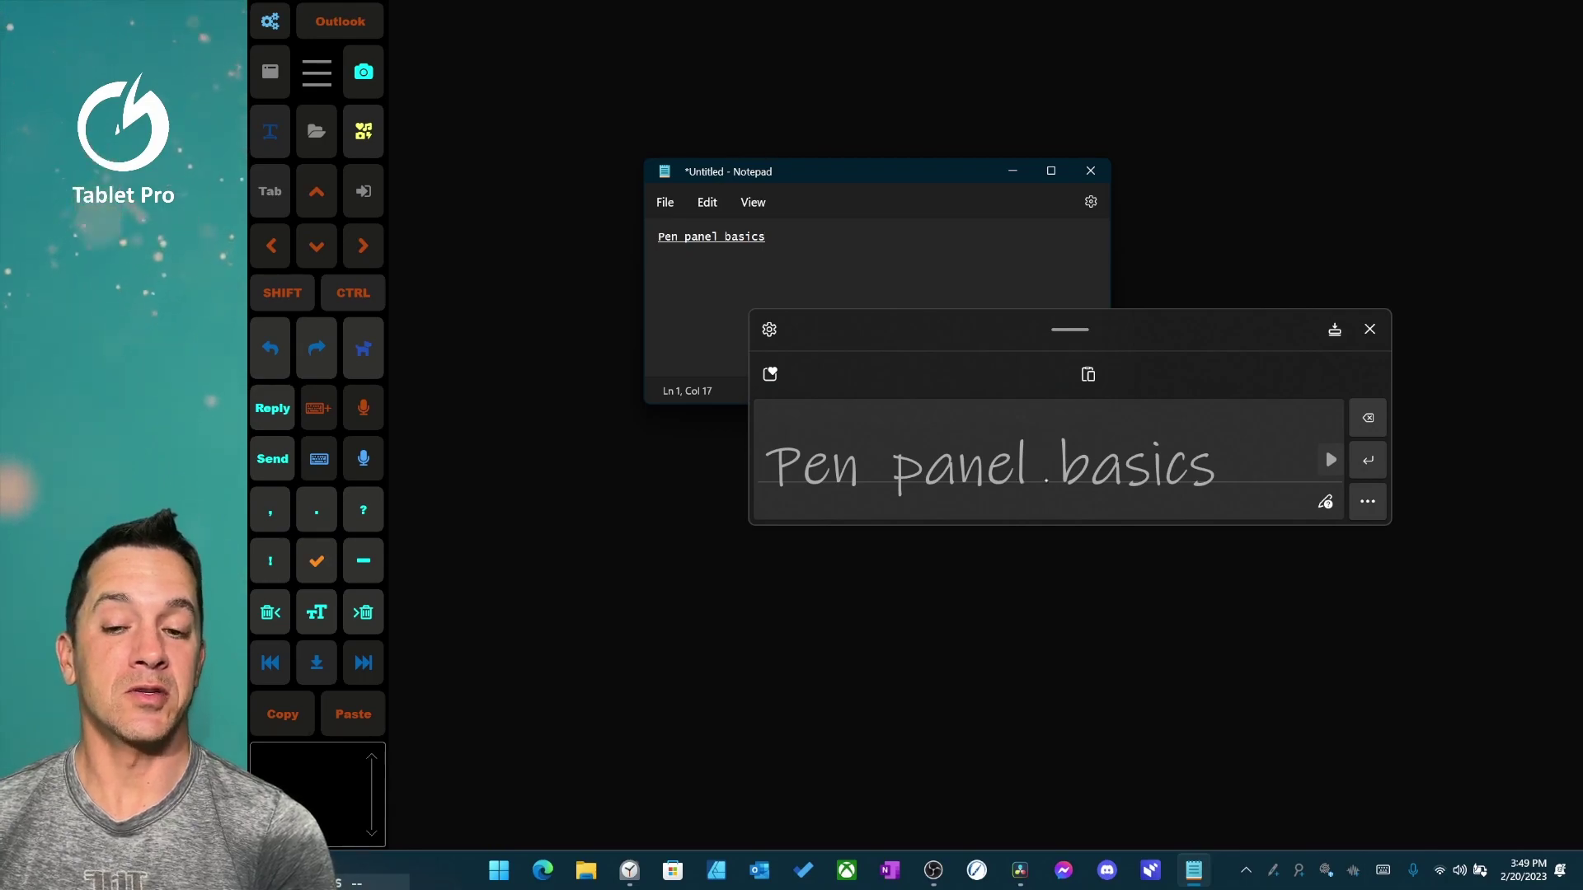
Step: Open a gap between 'panel' and 'basics' and handwrite another 'panel' there
click(1042, 487)
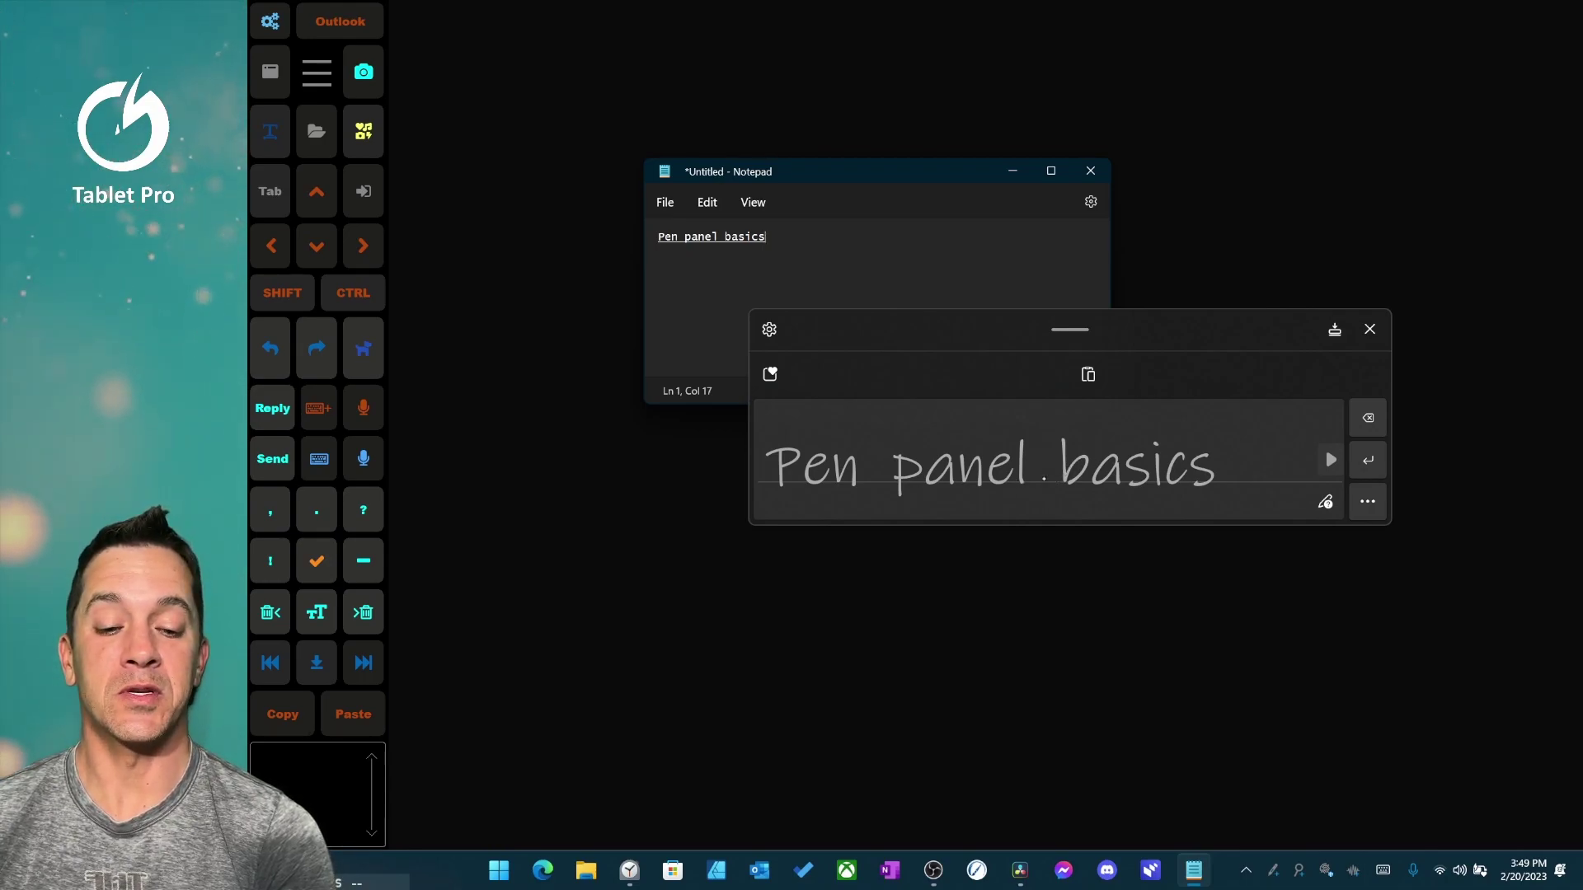
drag(1032, 493, 1050, 495)
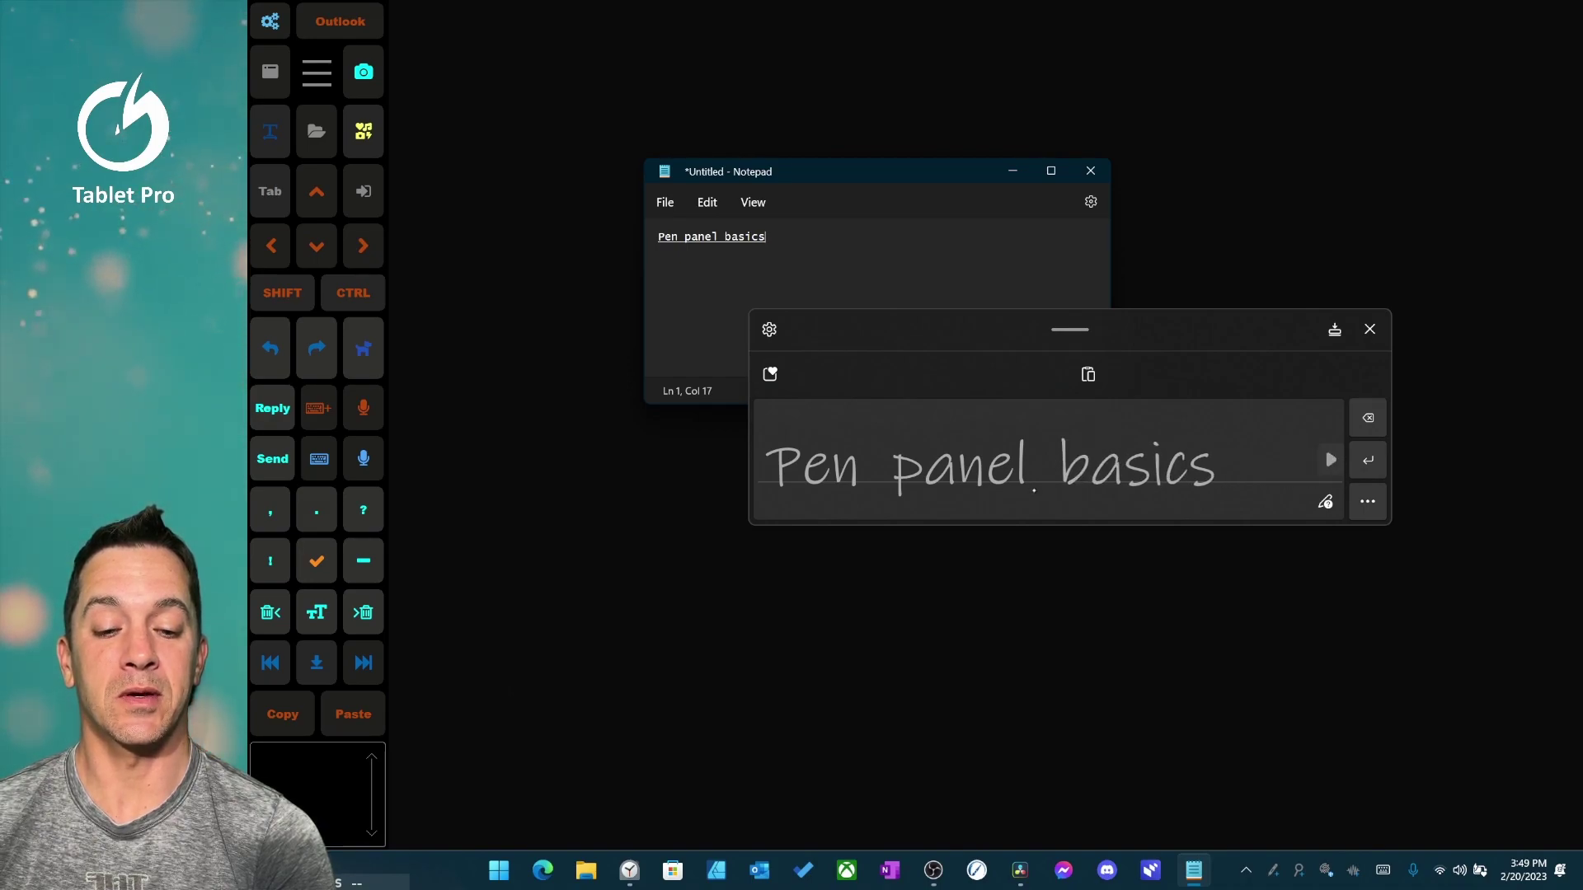
drag(1034, 490, 1052, 490)
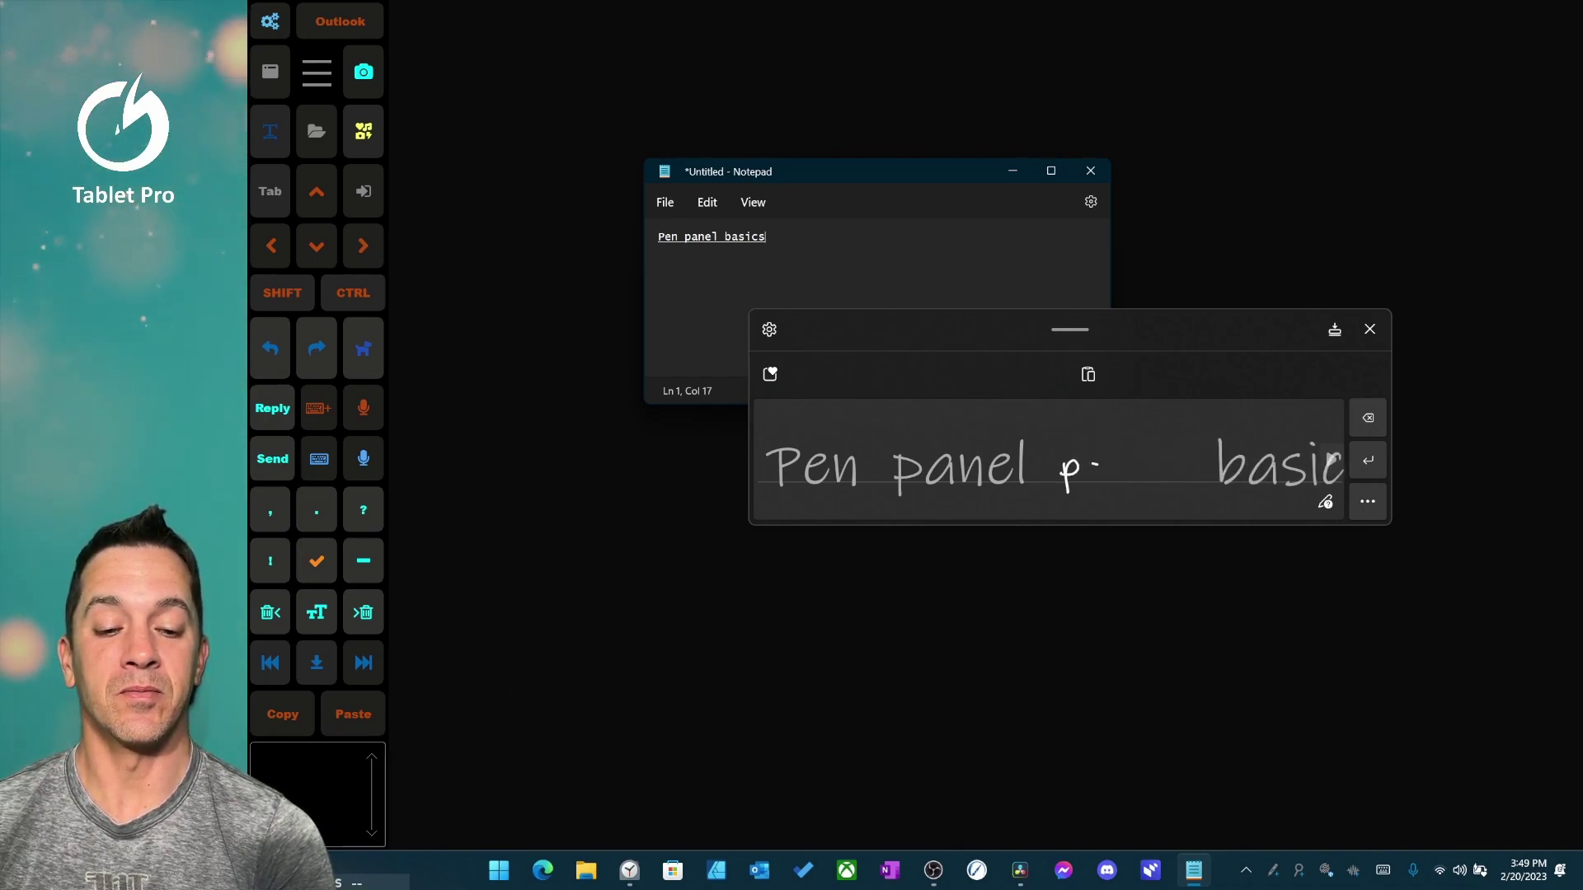
drag(1133, 463, 1150, 458)
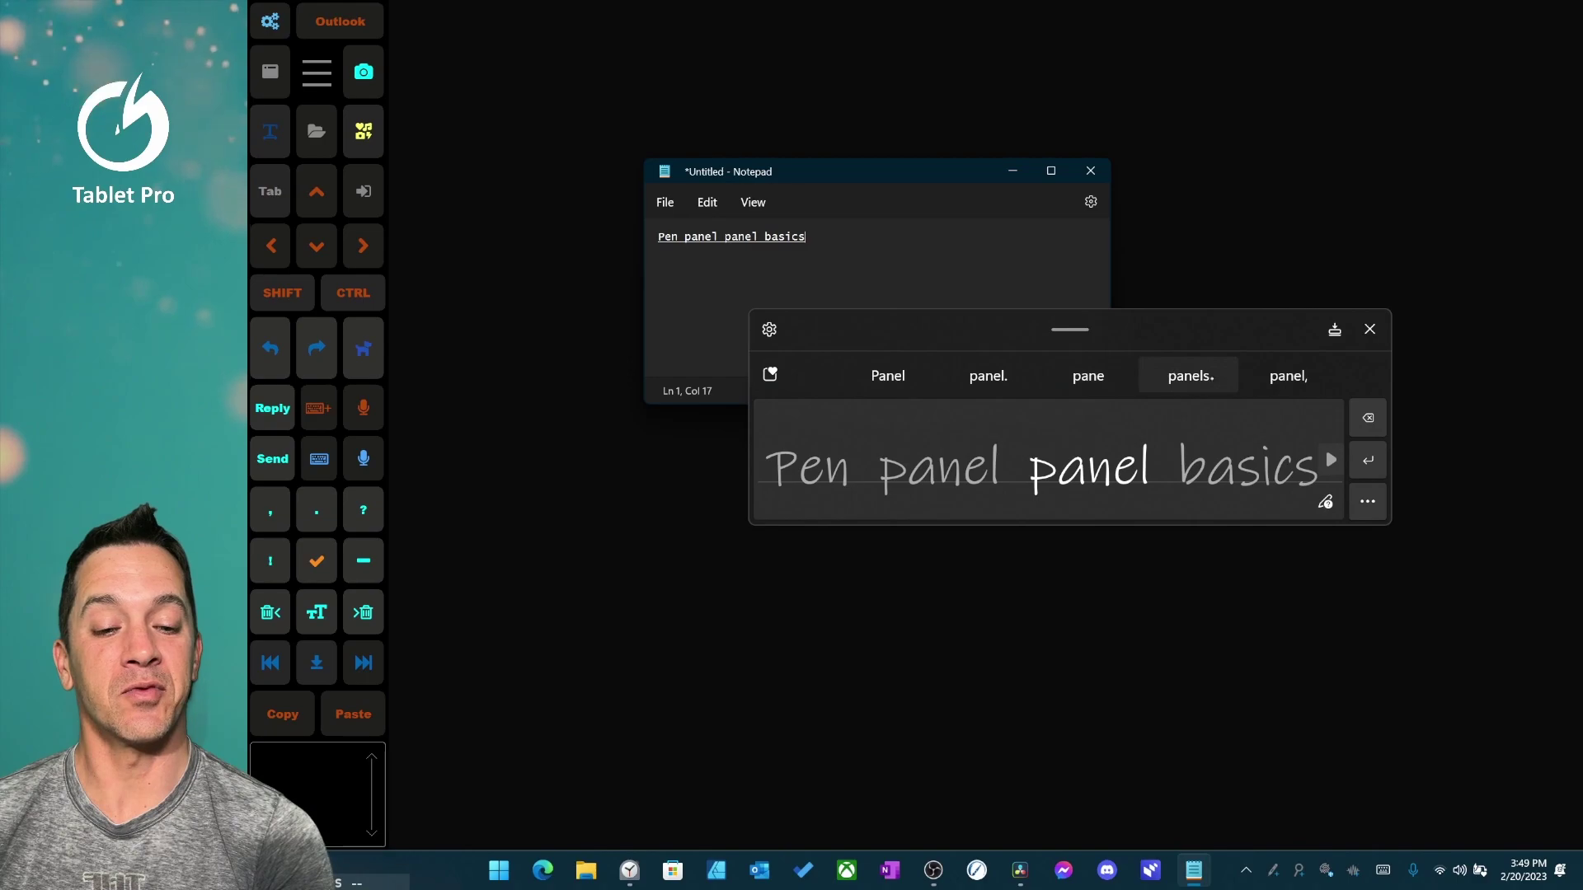
Step: Turn the duplicated third word into 'touch' by writing over it and splitting off the stray 'l'
click(1089, 375)
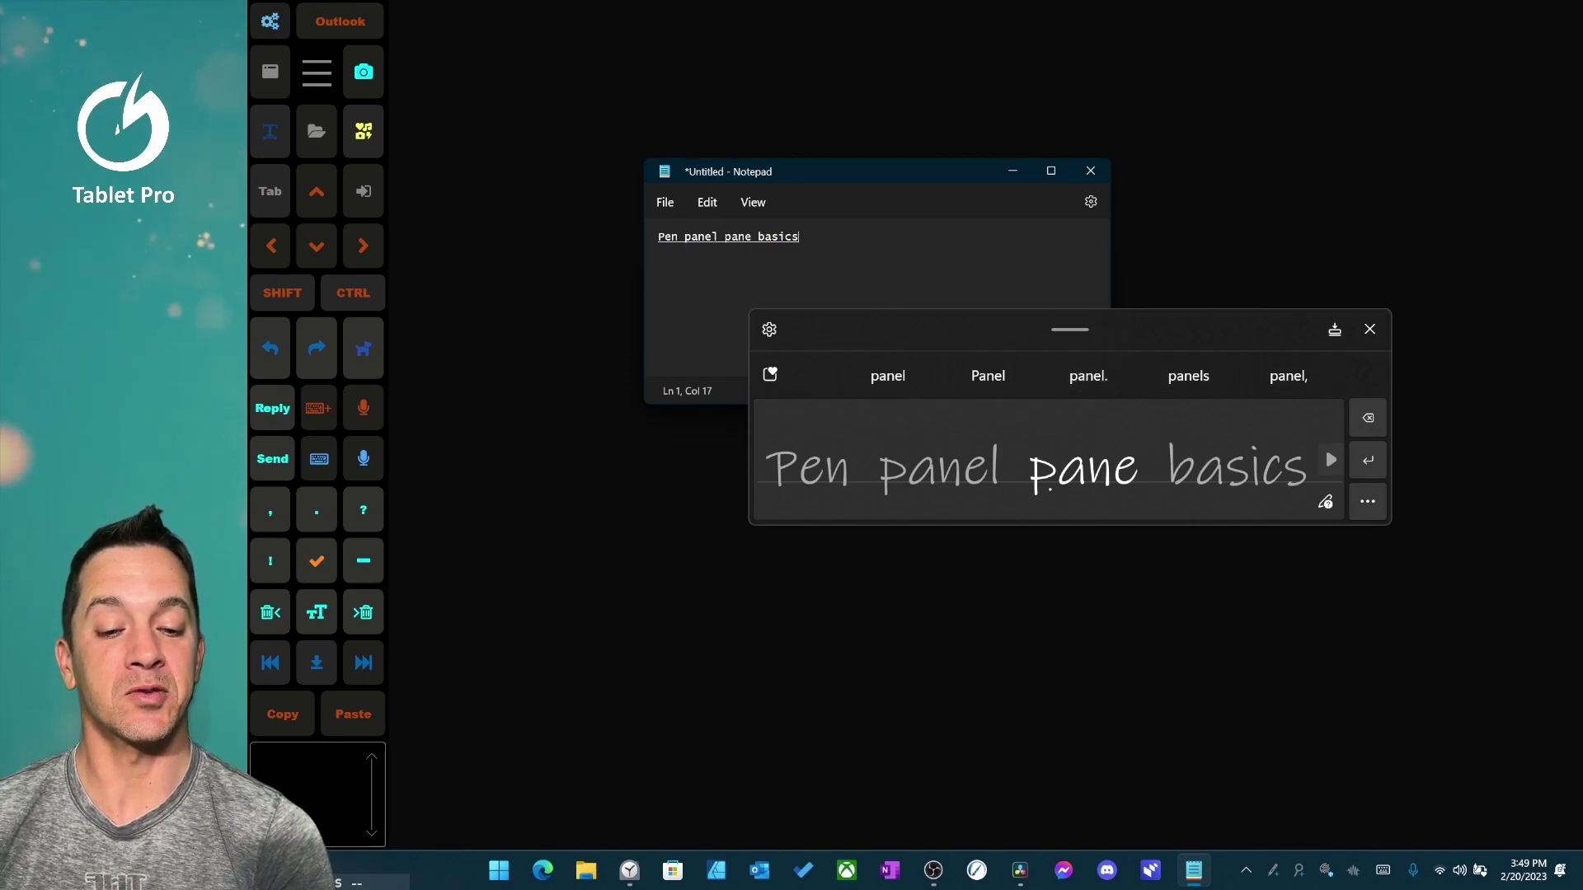
drag(880, 492, 981, 495)
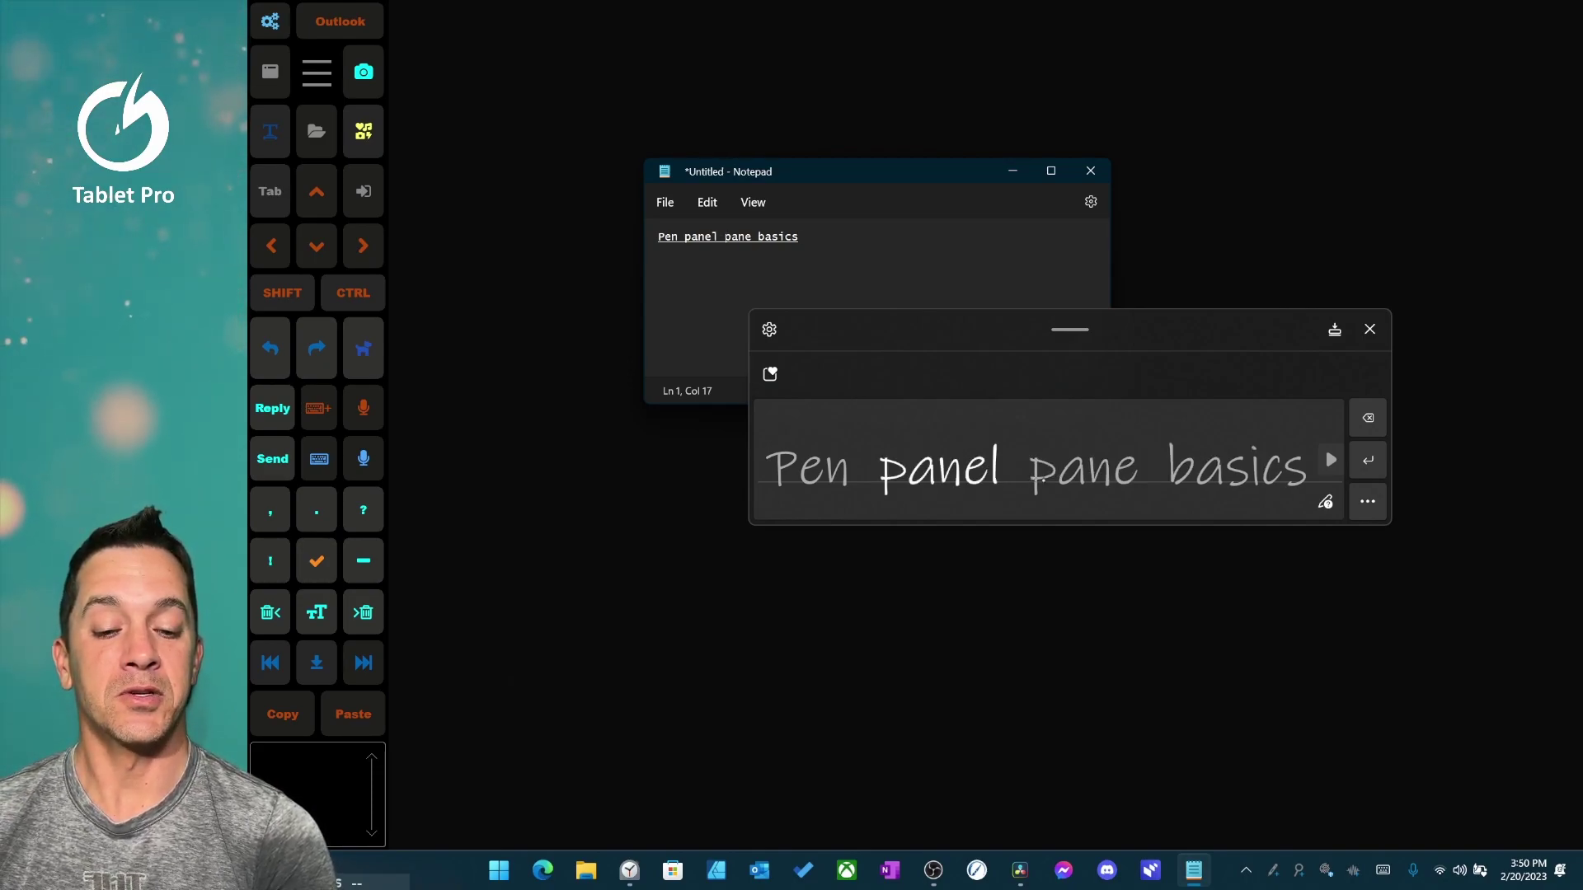
mouse_move(1035, 459)
mouse_down()
mouse_move(1134, 482)
mouse_move(1032, 487)
mouse_up()
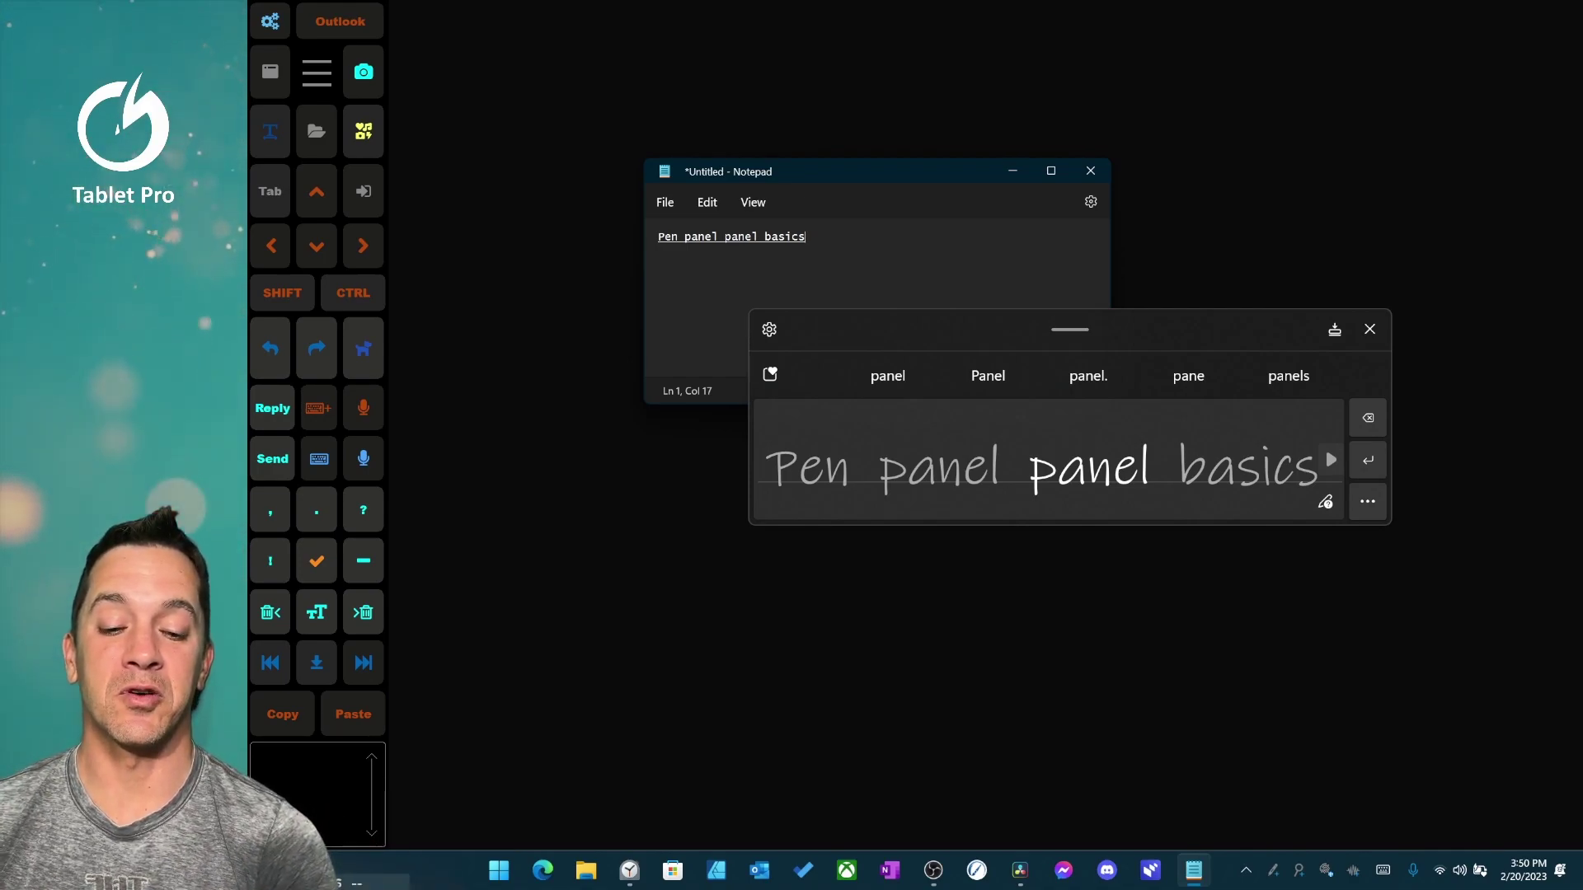
drag(1030, 468, 1105, 467)
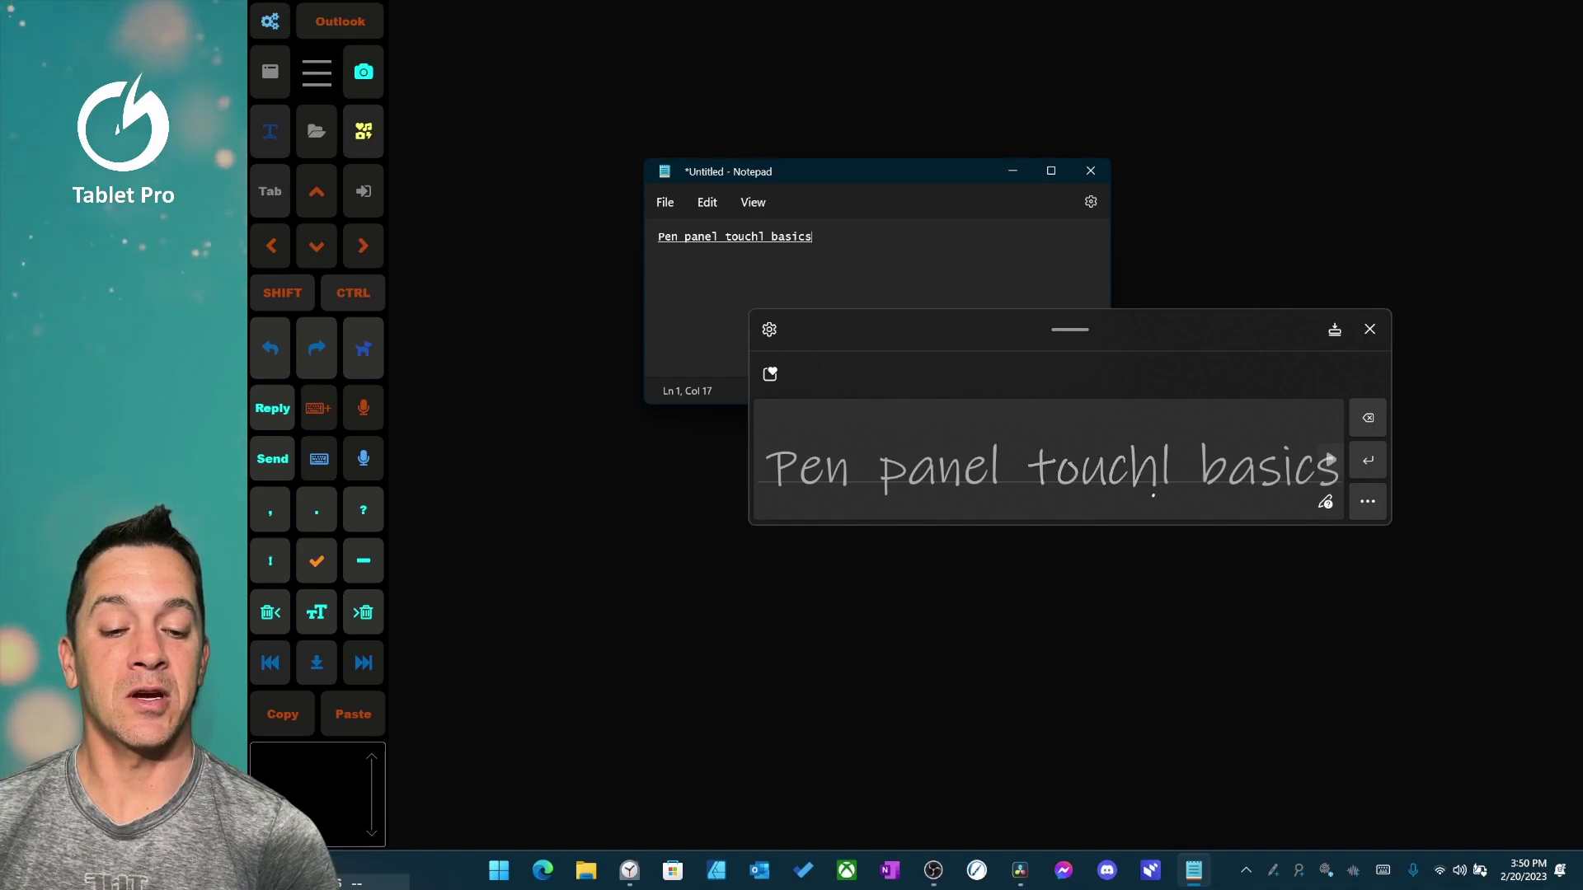
drag(1152, 496, 1205, 466)
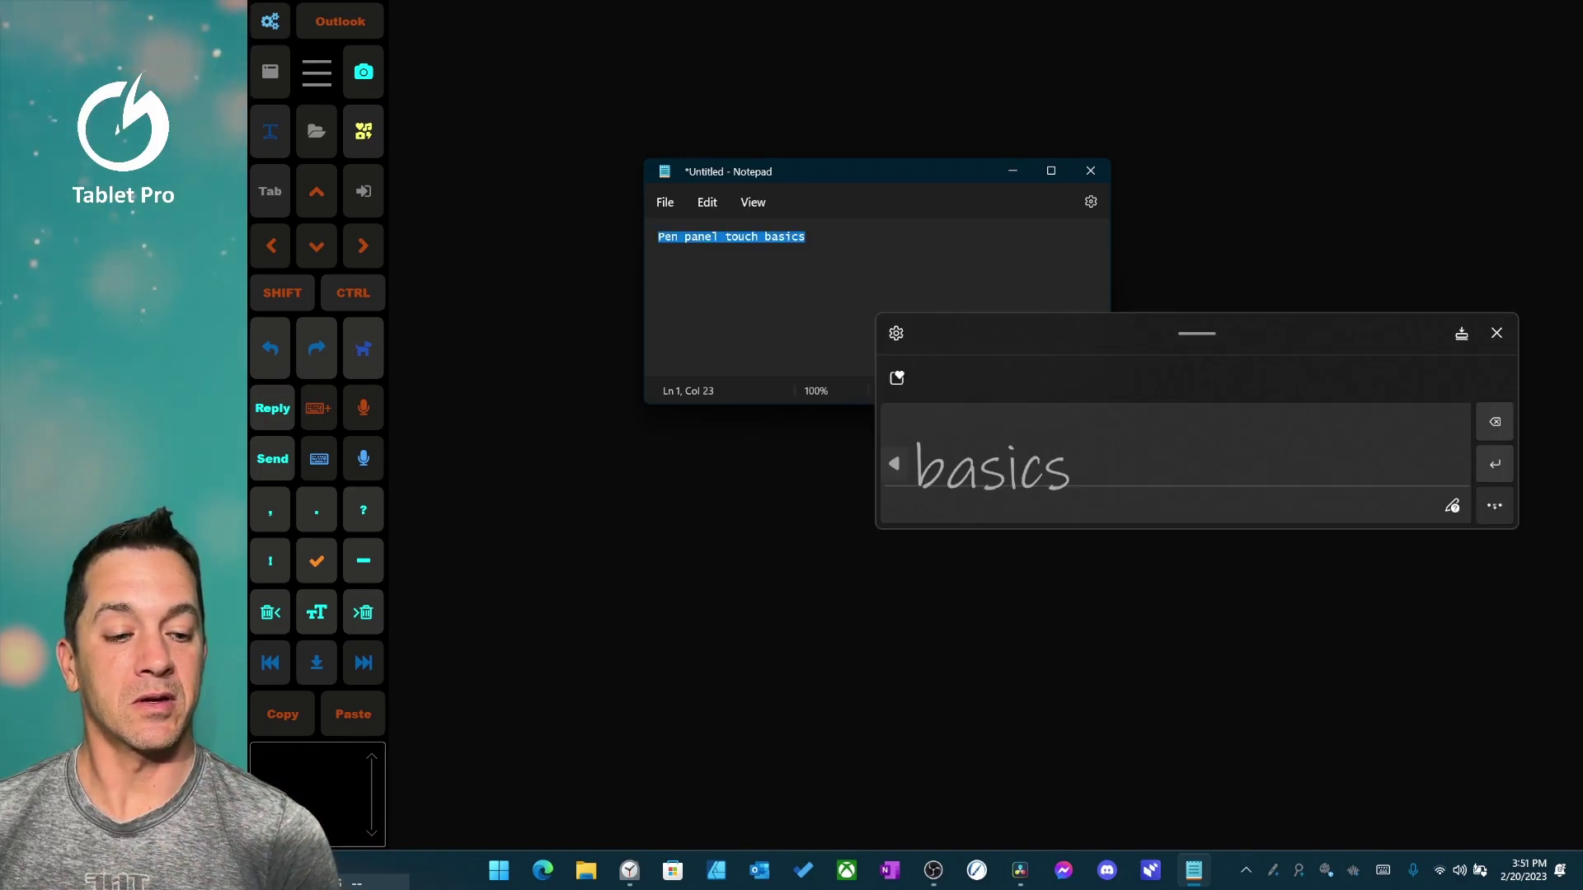
Step: Briefly open the &123 symbol keyboard, then return and show the number, space and language column
click(1495, 506)
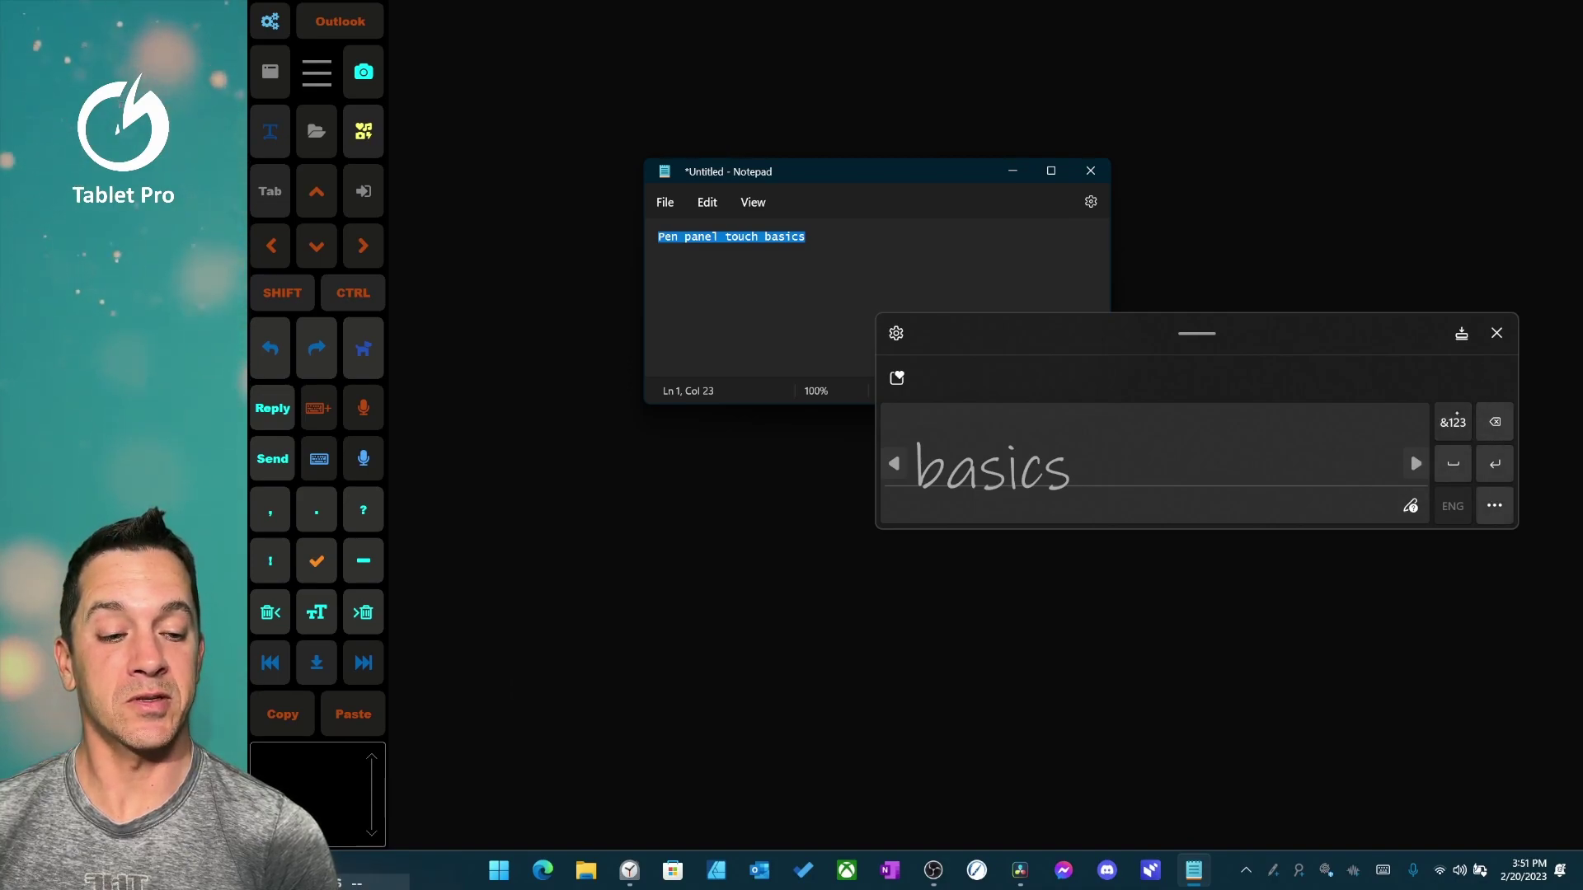
click(1450, 422)
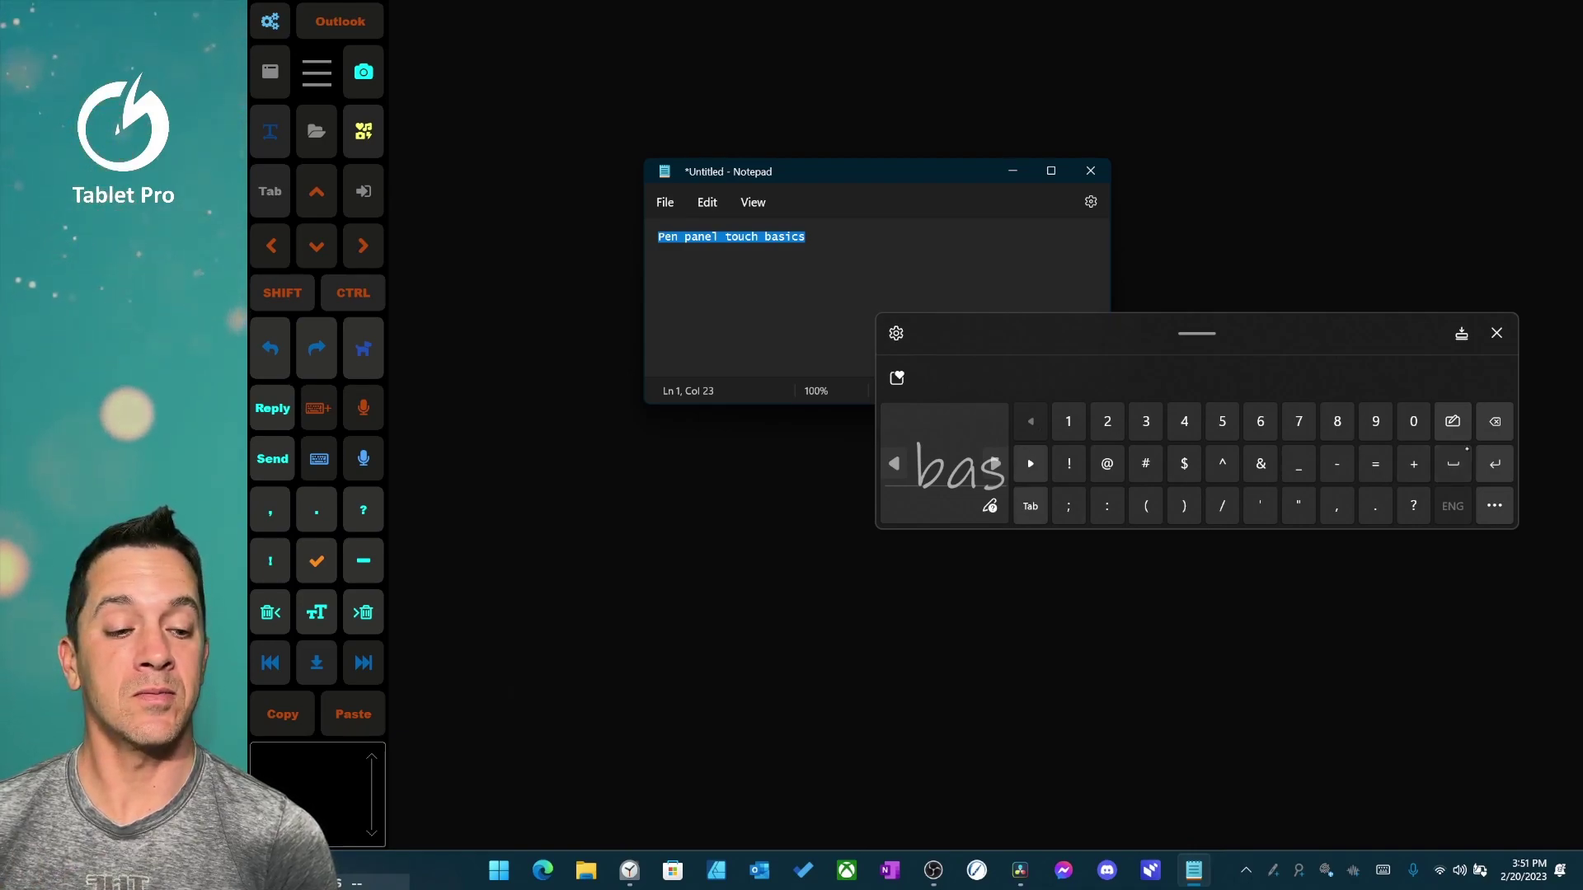
click(1453, 421)
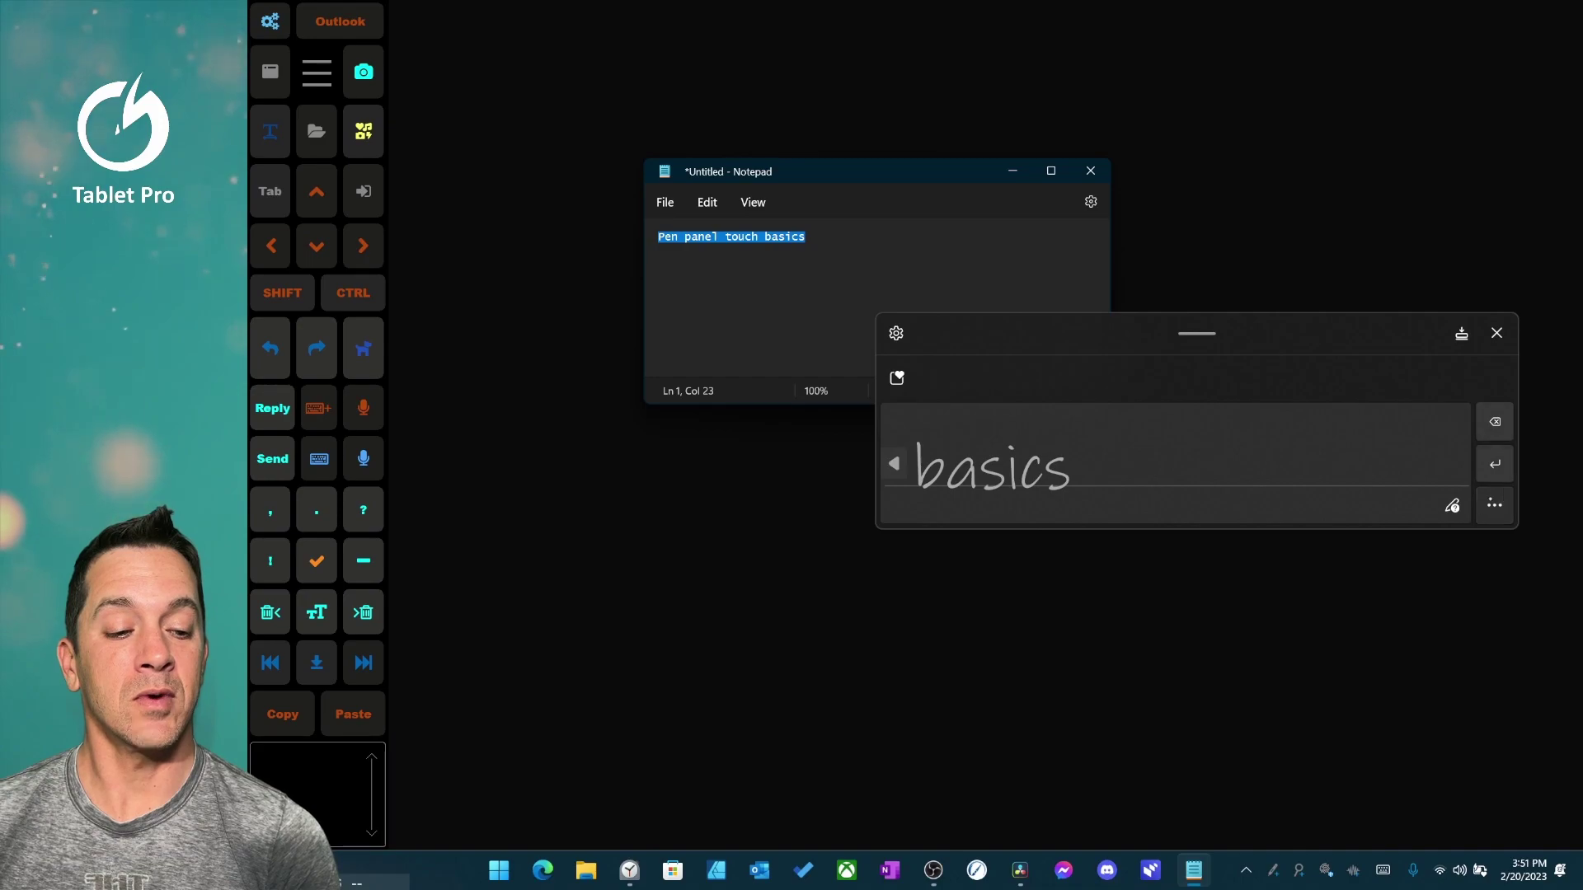
click(1493, 505)
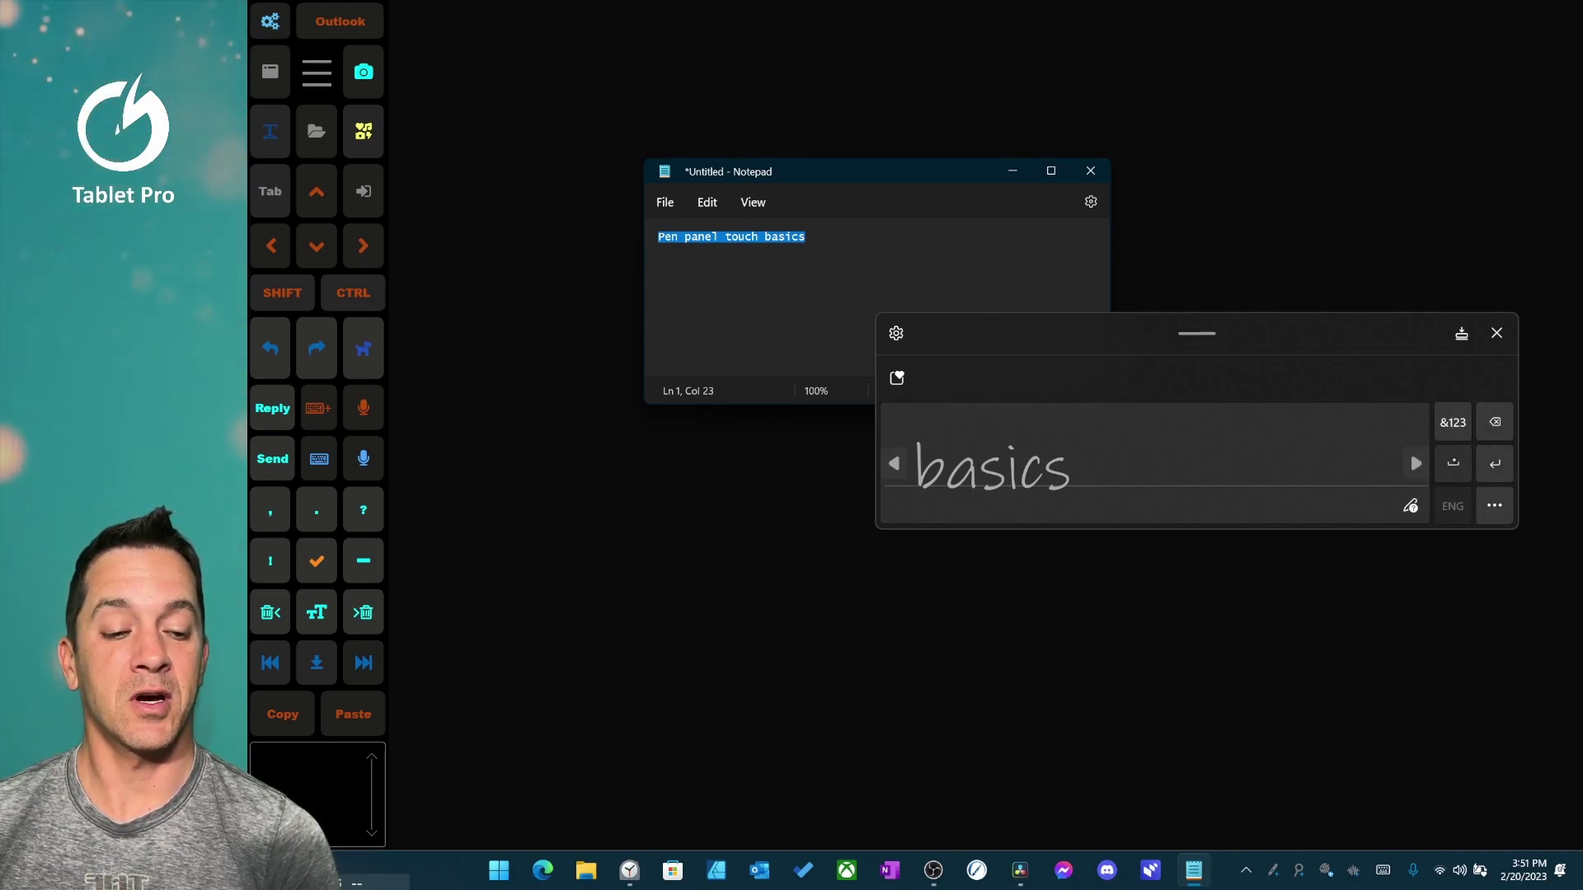
Step: Use the space key's cursor-move mode to put the caret just before 'touch' (Col 11)
mouse_move(1452, 464)
mouse_down()
mouse_move(1346, 453)
mouse_move(1449, 449)
mouse_up()
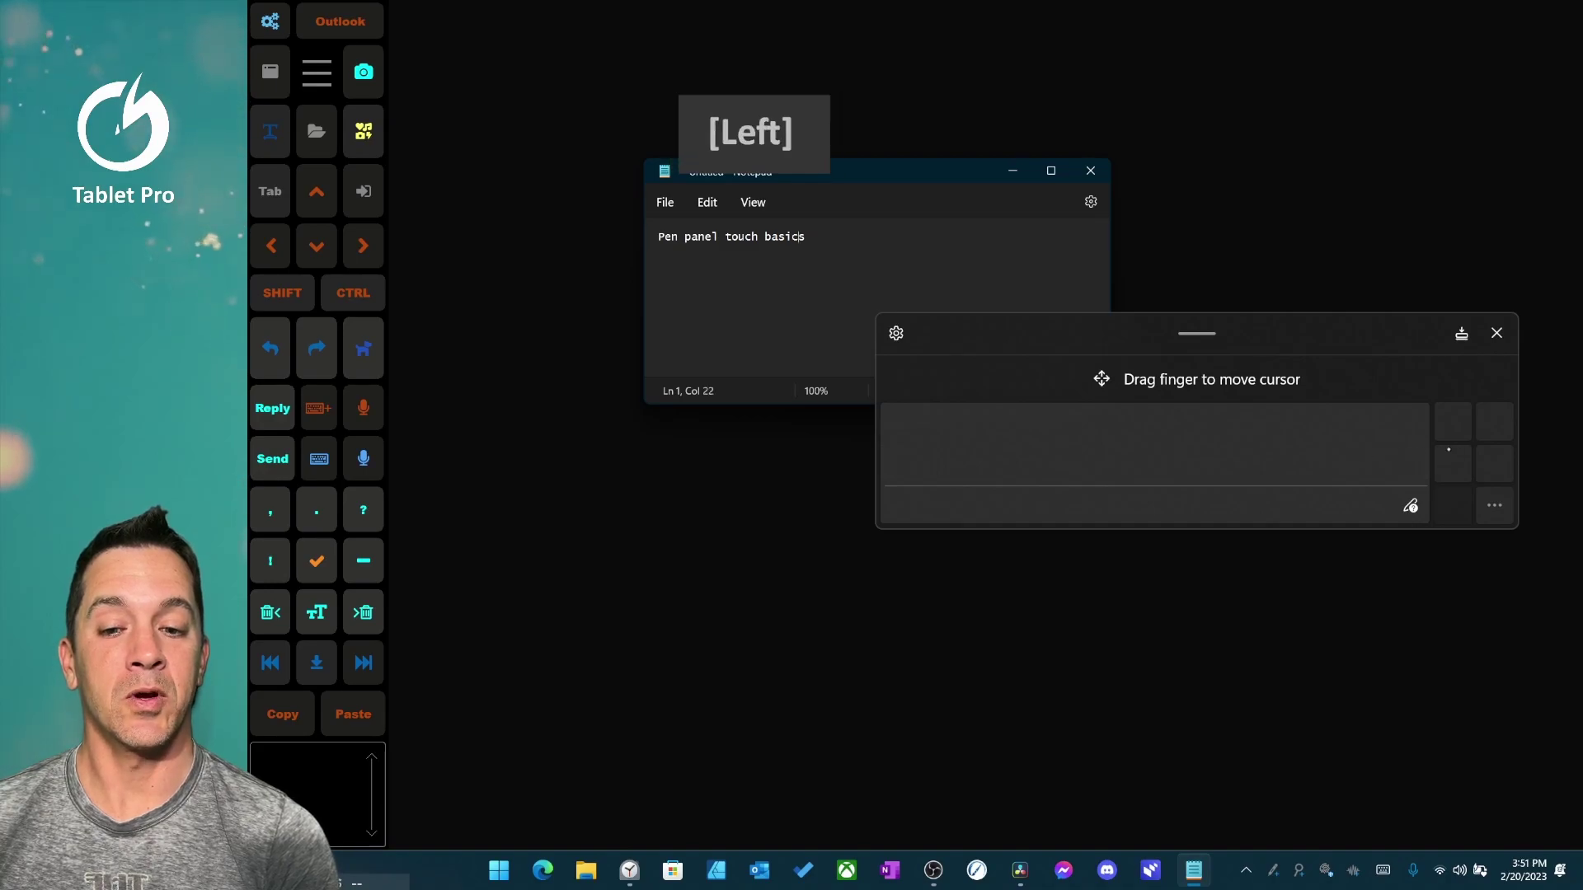
drag(1336, 452, 1368, 455)
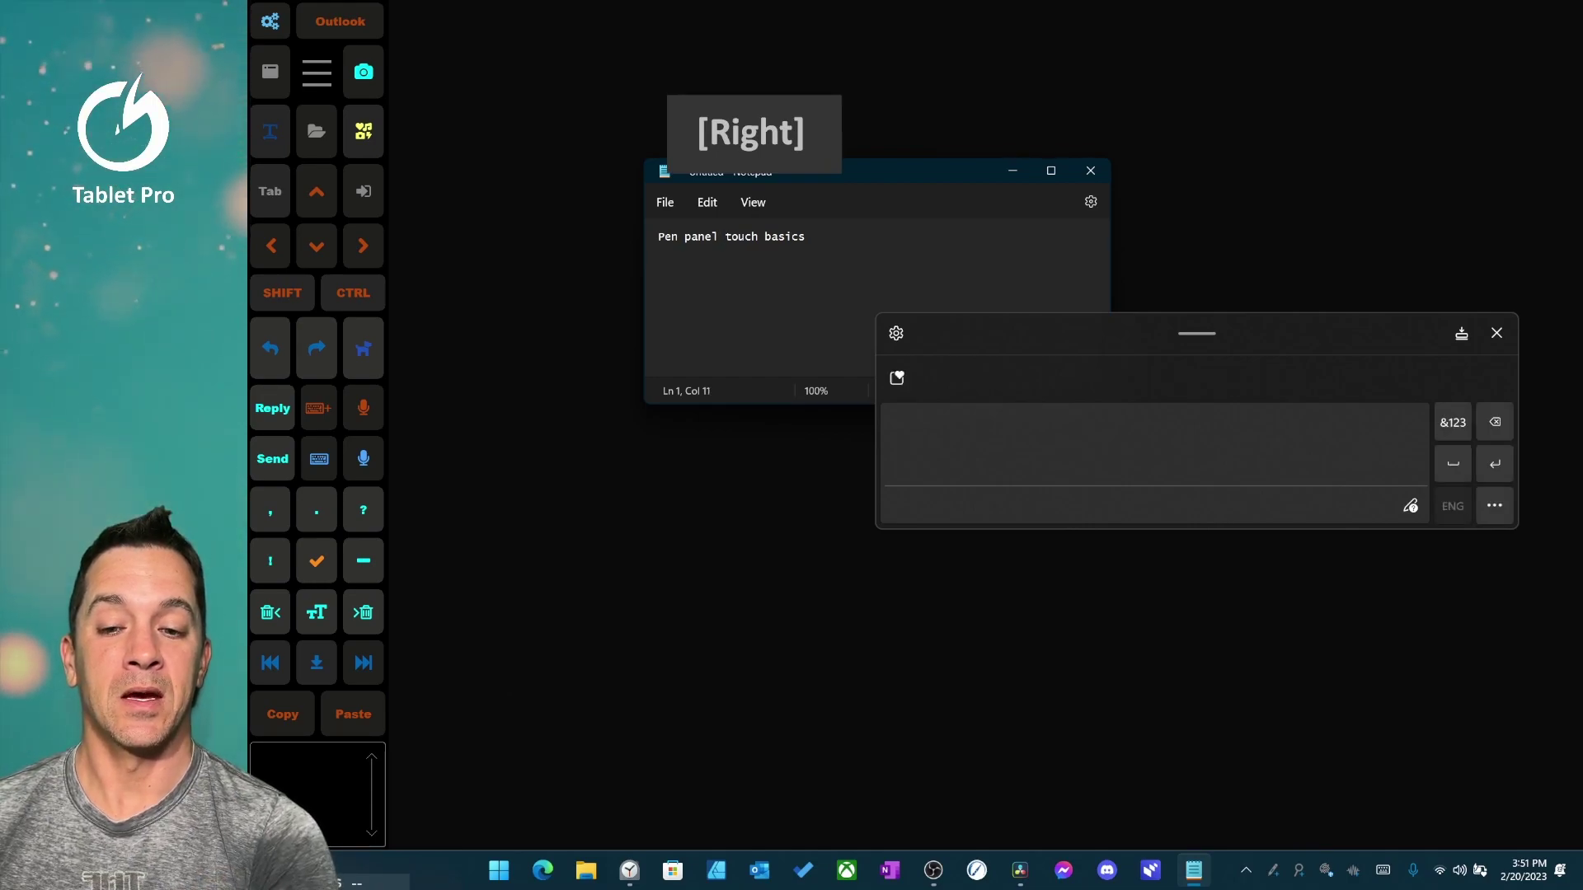
drag(838, 234, 727, 236)
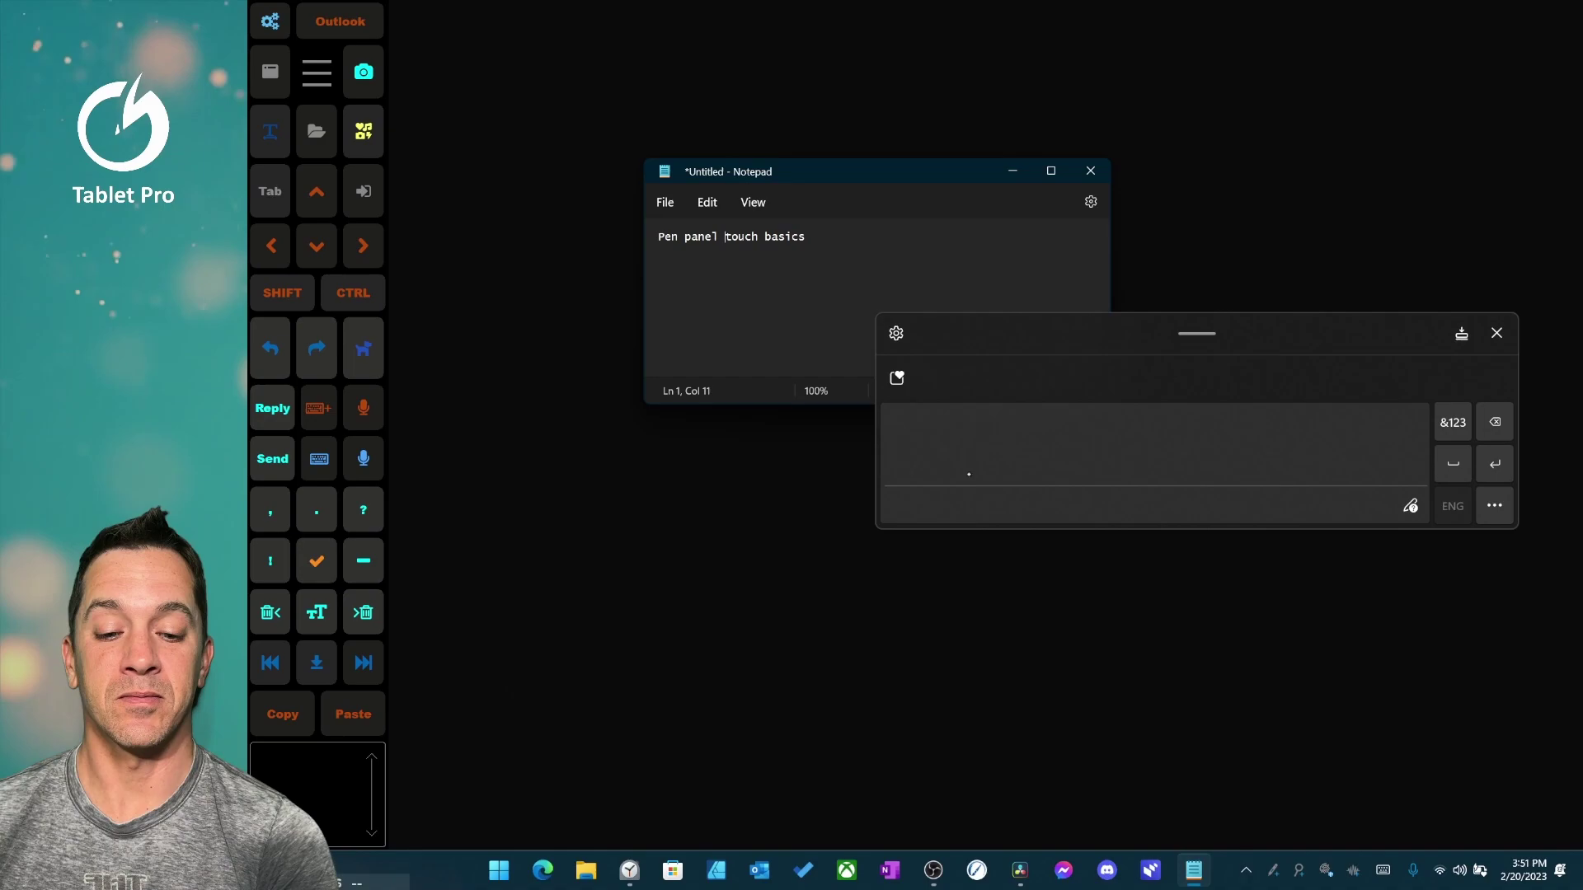
Step: Handwrite 'fast', then split the merged 'fasttouch' into 'fast touch' in the title
mouse_move(990, 438)
mouse_down()
mouse_move(974, 483)
mouse_move(987, 460)
mouse_move(1003, 480)
mouse_up()
mouse_move(1017, 456)
mouse_down()
mouse_move(1002, 479)
mouse_move(1025, 482)
mouse_up()
drag(1008, 466, 1037, 462)
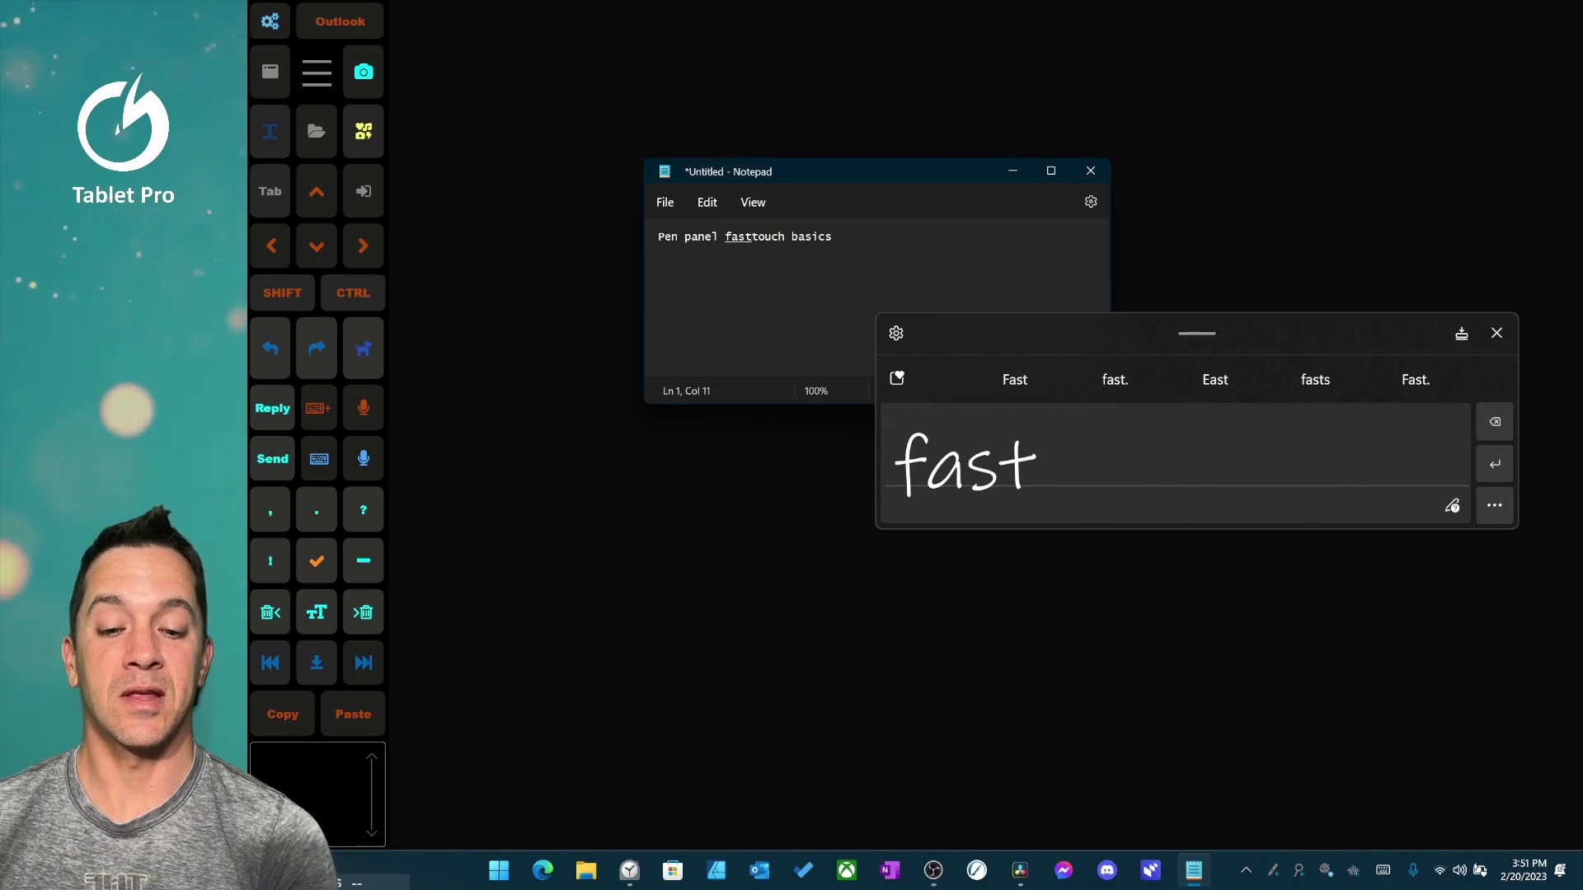
double_click(772, 239)
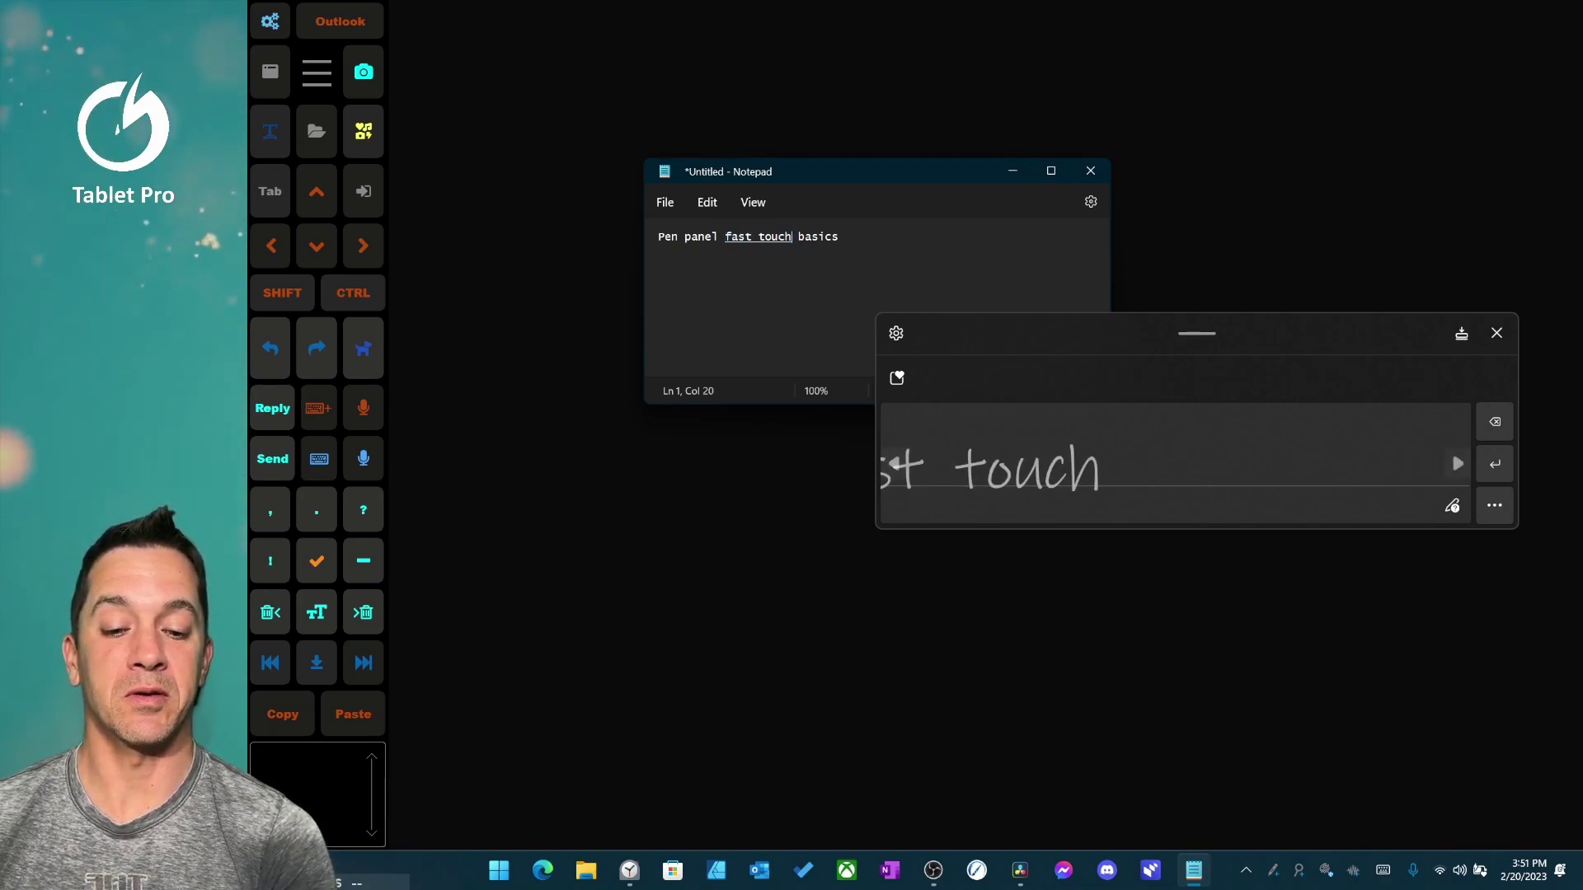
click(863, 235)
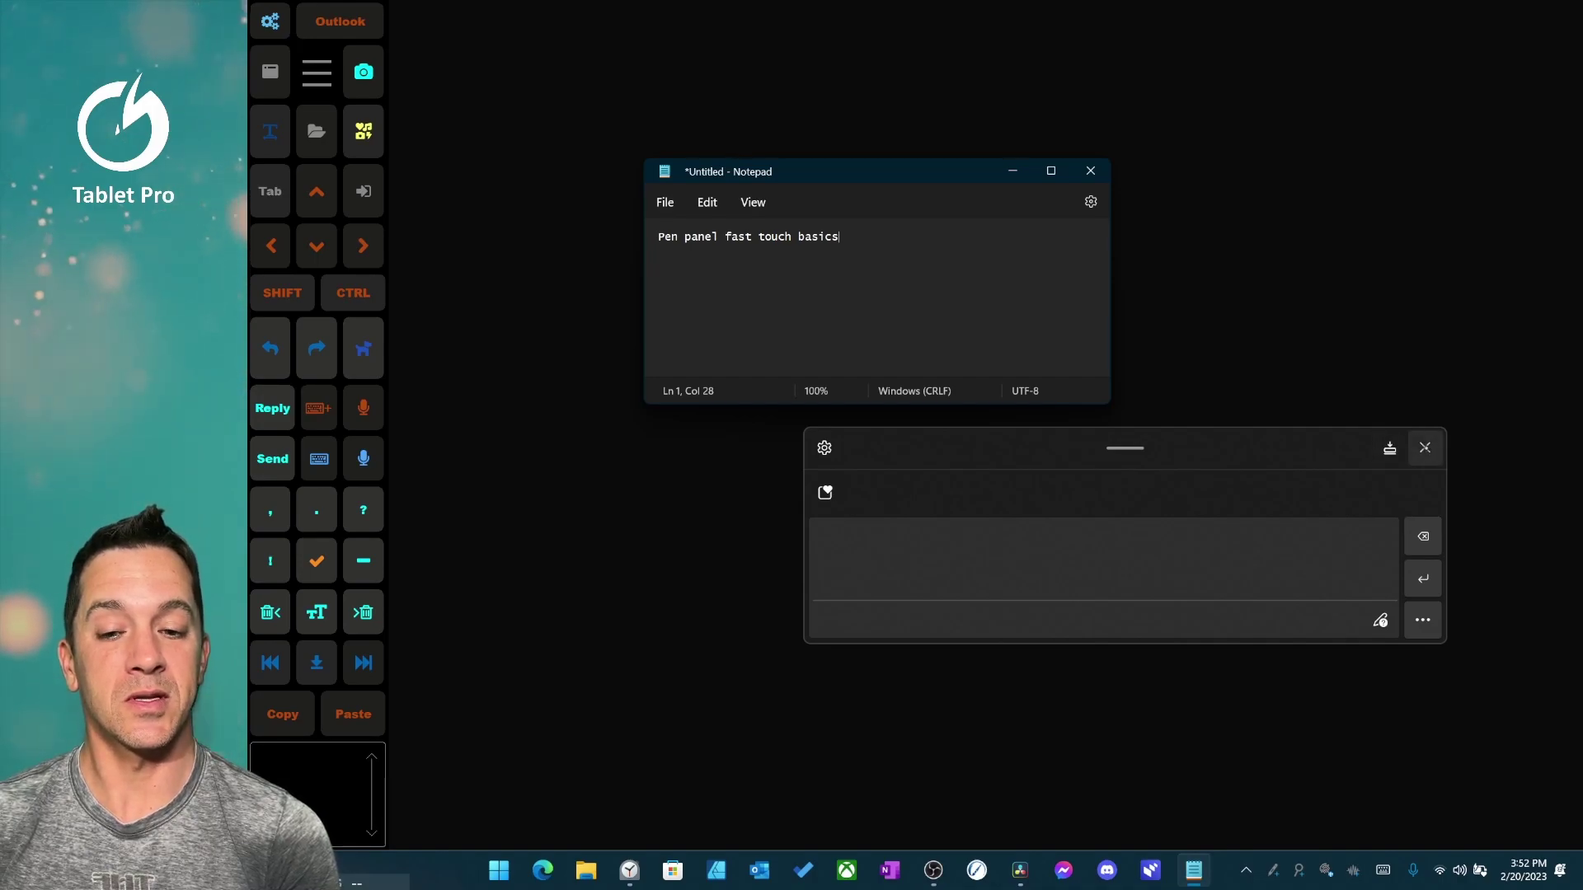
Step: End the title with a period, start a new line below it, and turn on voice typing
click(1424, 447)
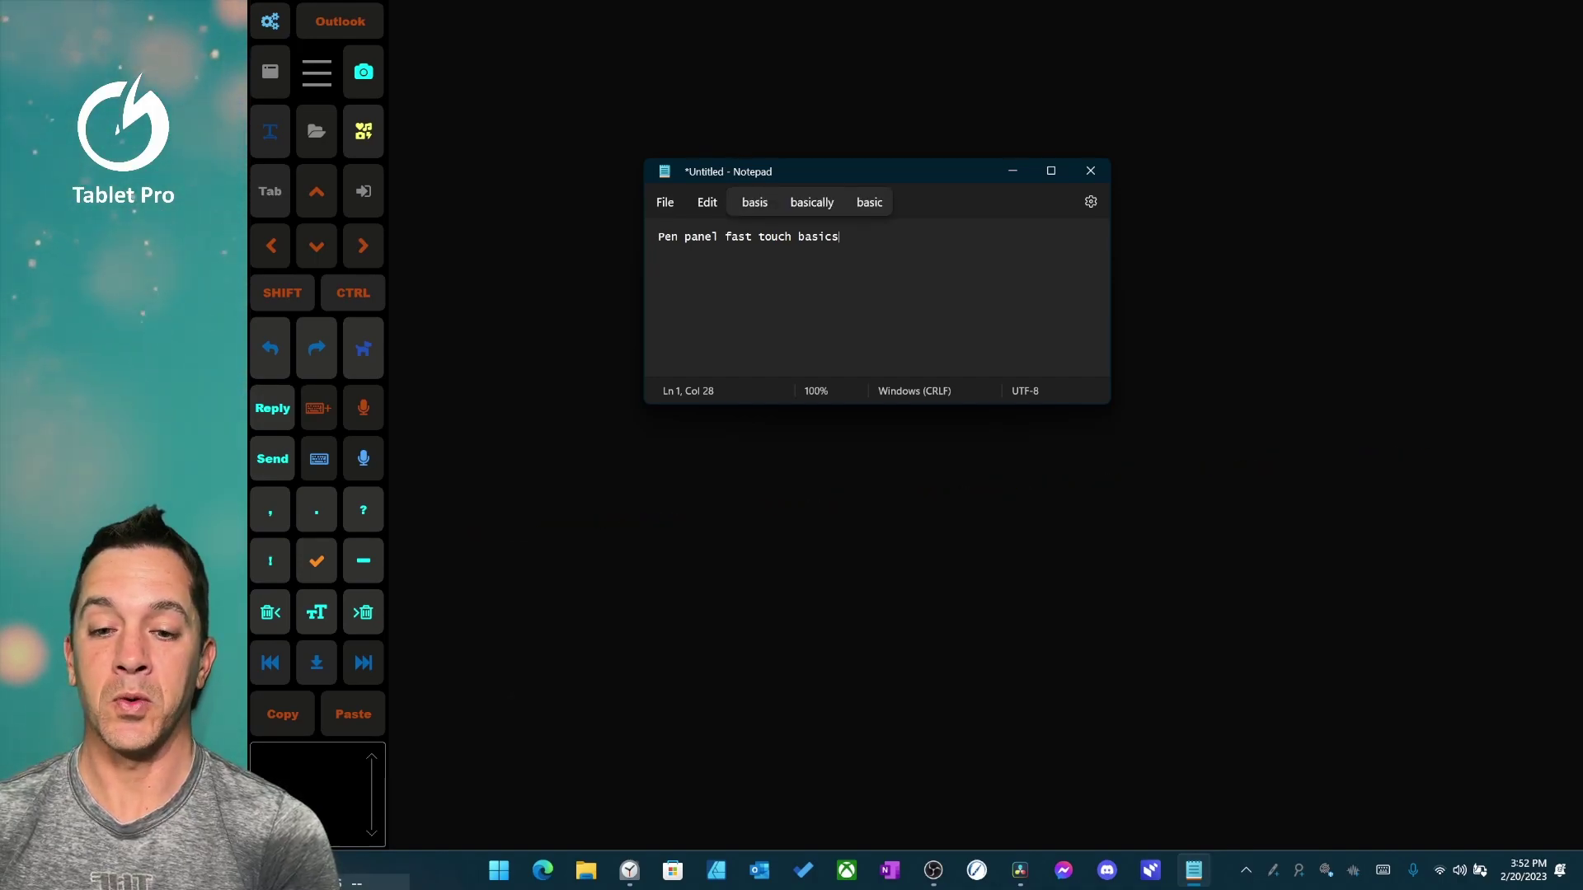
text(.)
key(Return)
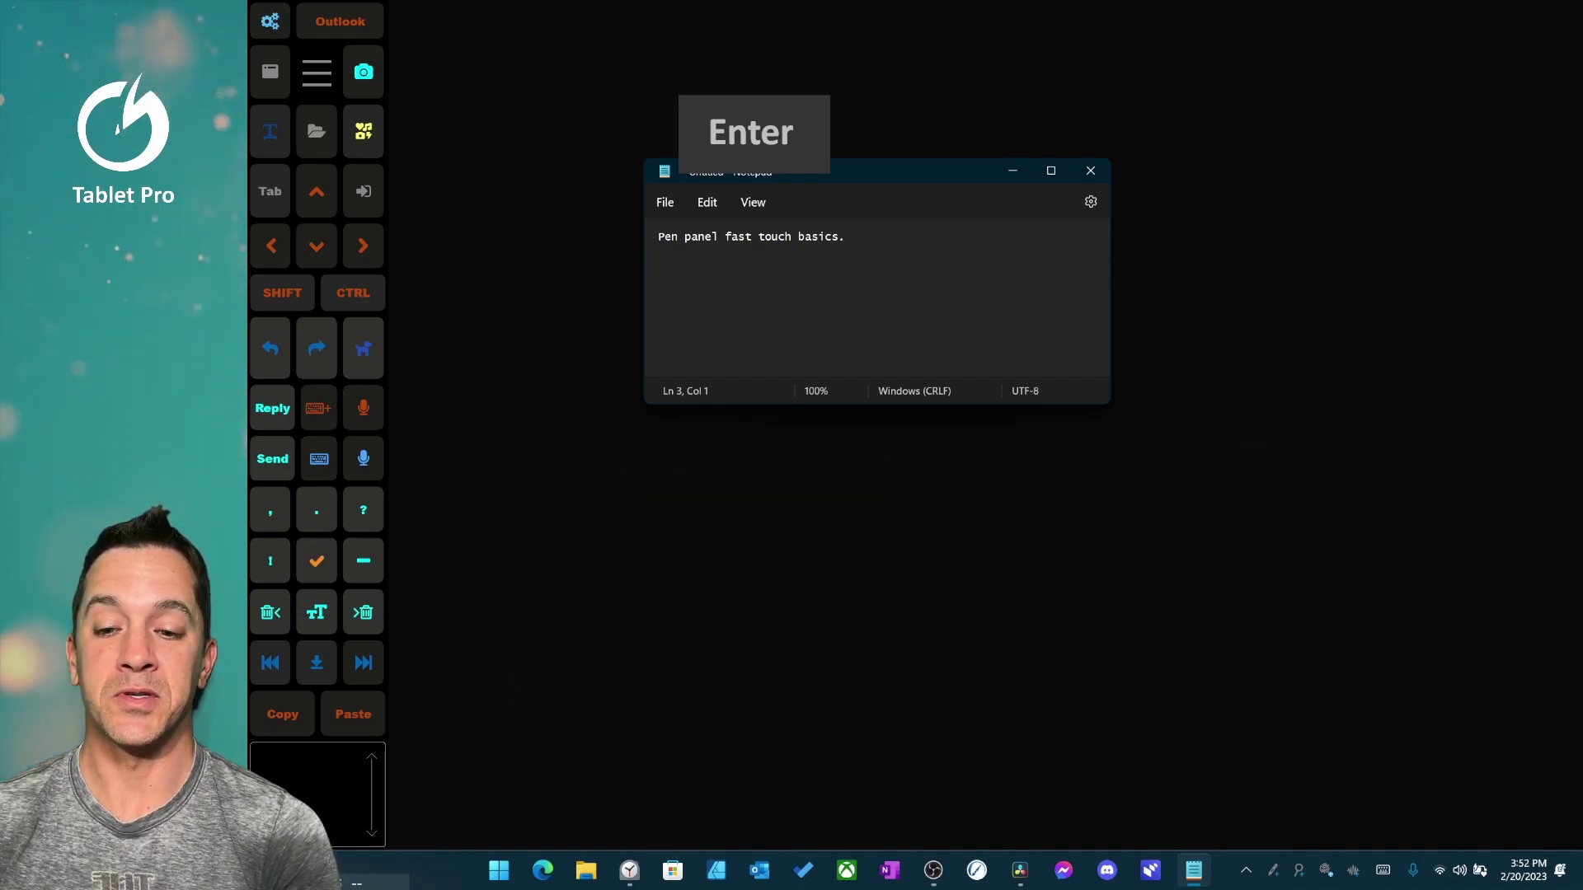
click(364, 459)
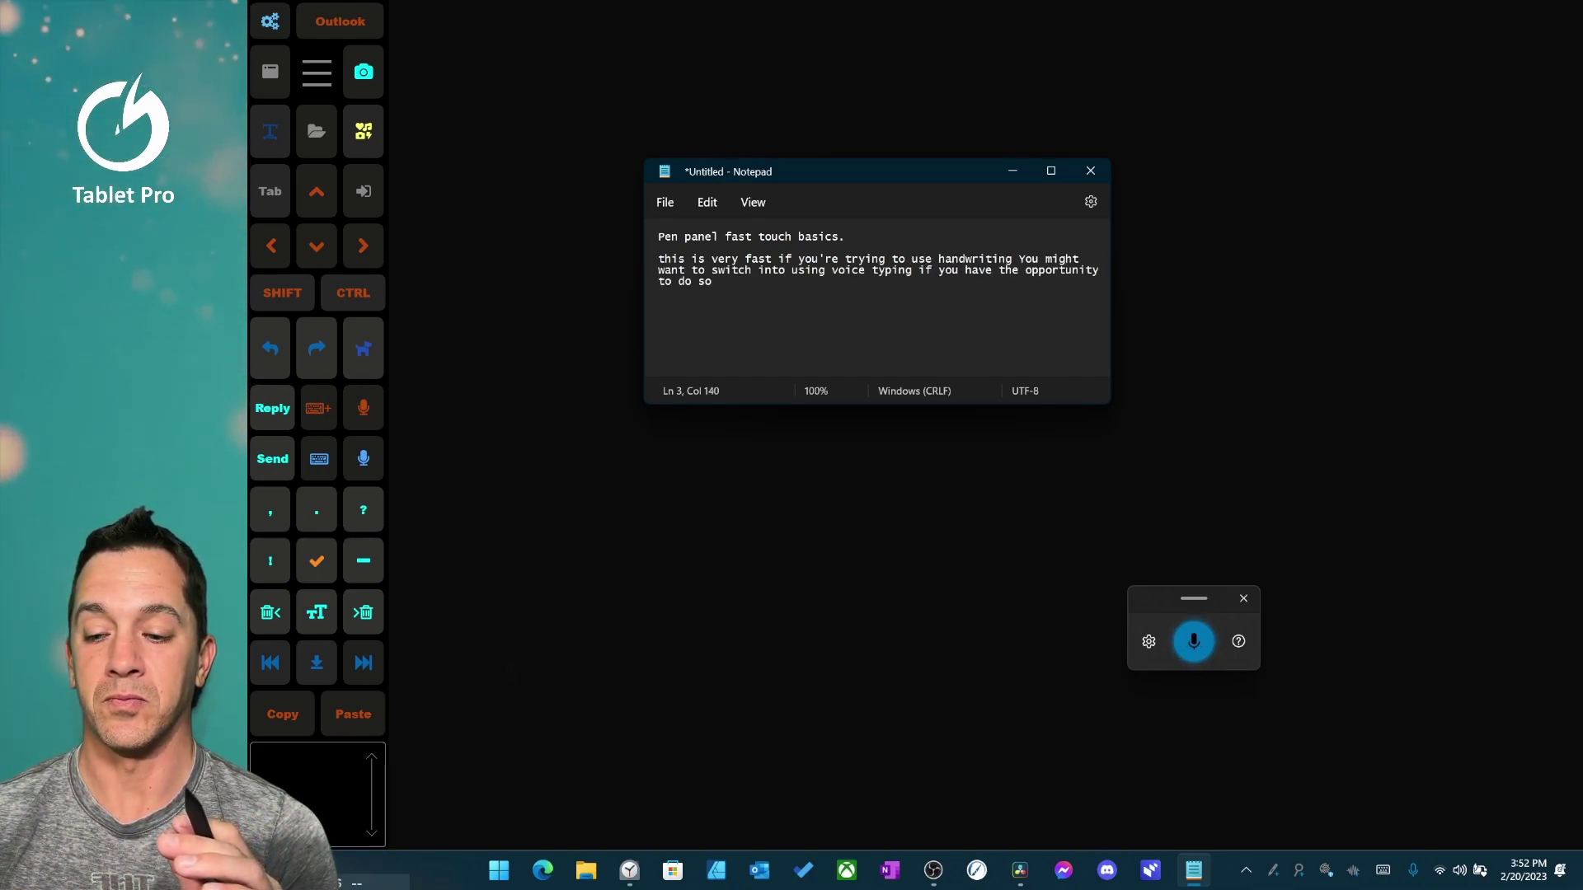
Step: Finish the dictated sentence with a period after 'do so' and add a blank line below
click(315, 510)
click(315, 560)
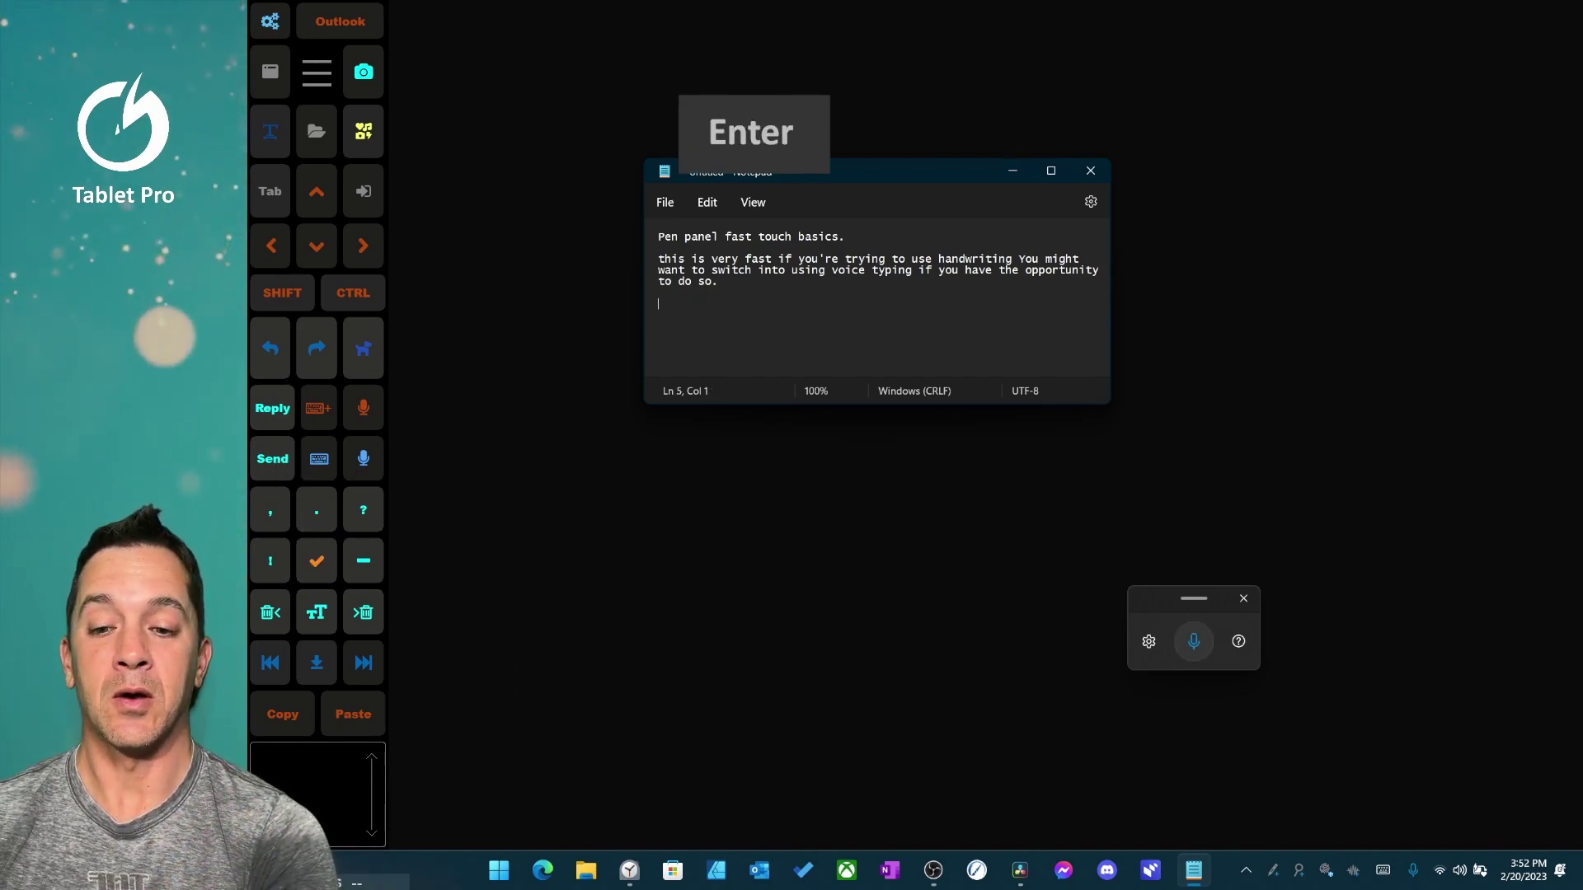
Step: Capitalize 'this' to 'This' and place the cursor after 'to do so.'
double_click(670, 259)
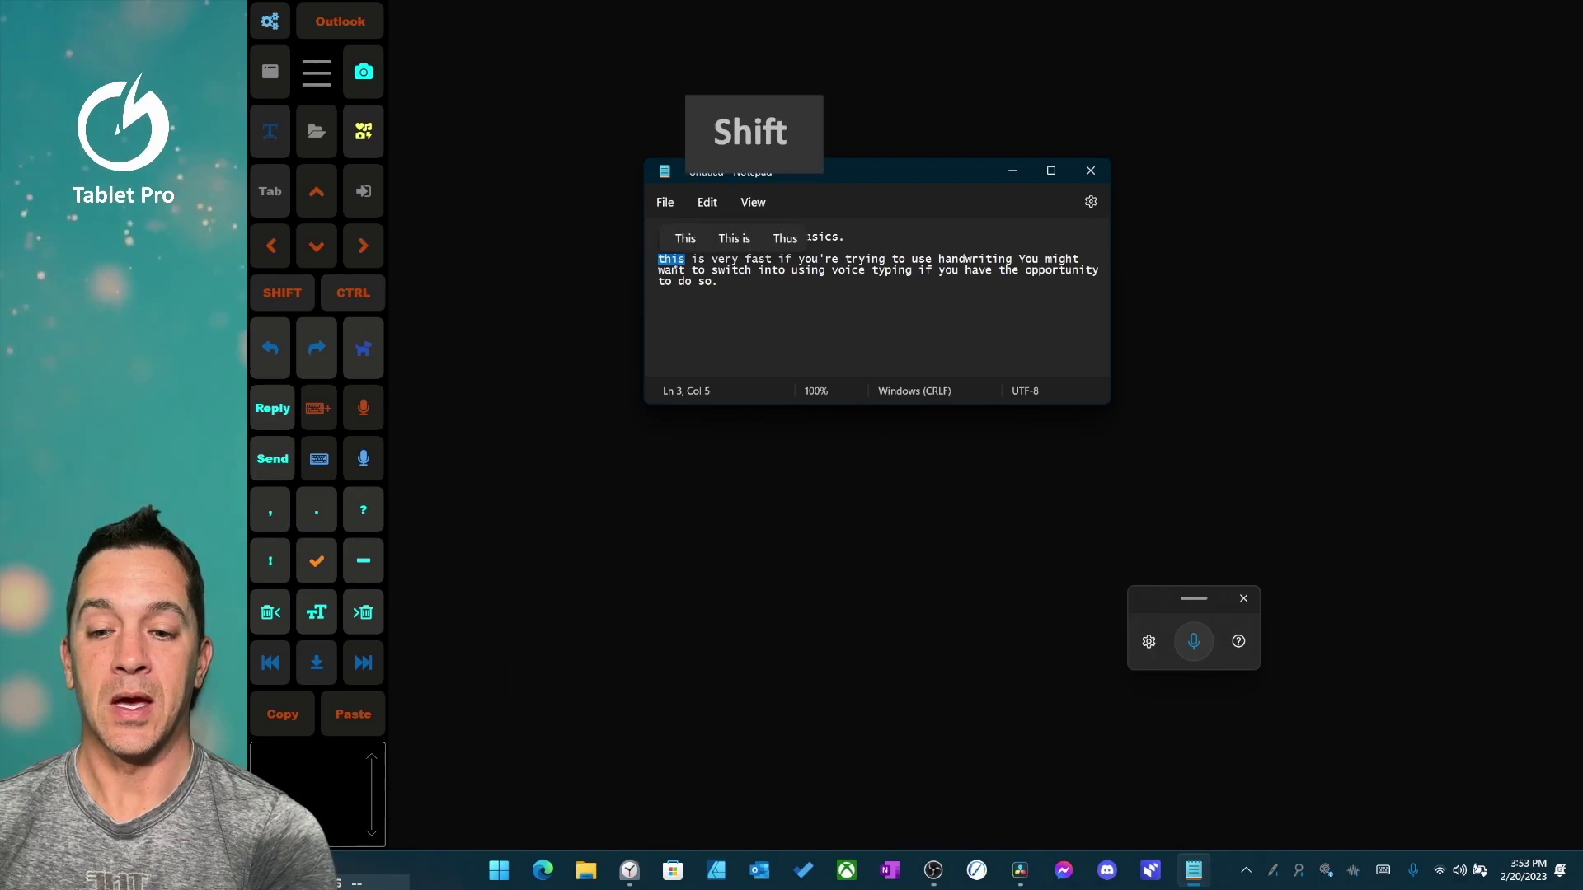
click(683, 239)
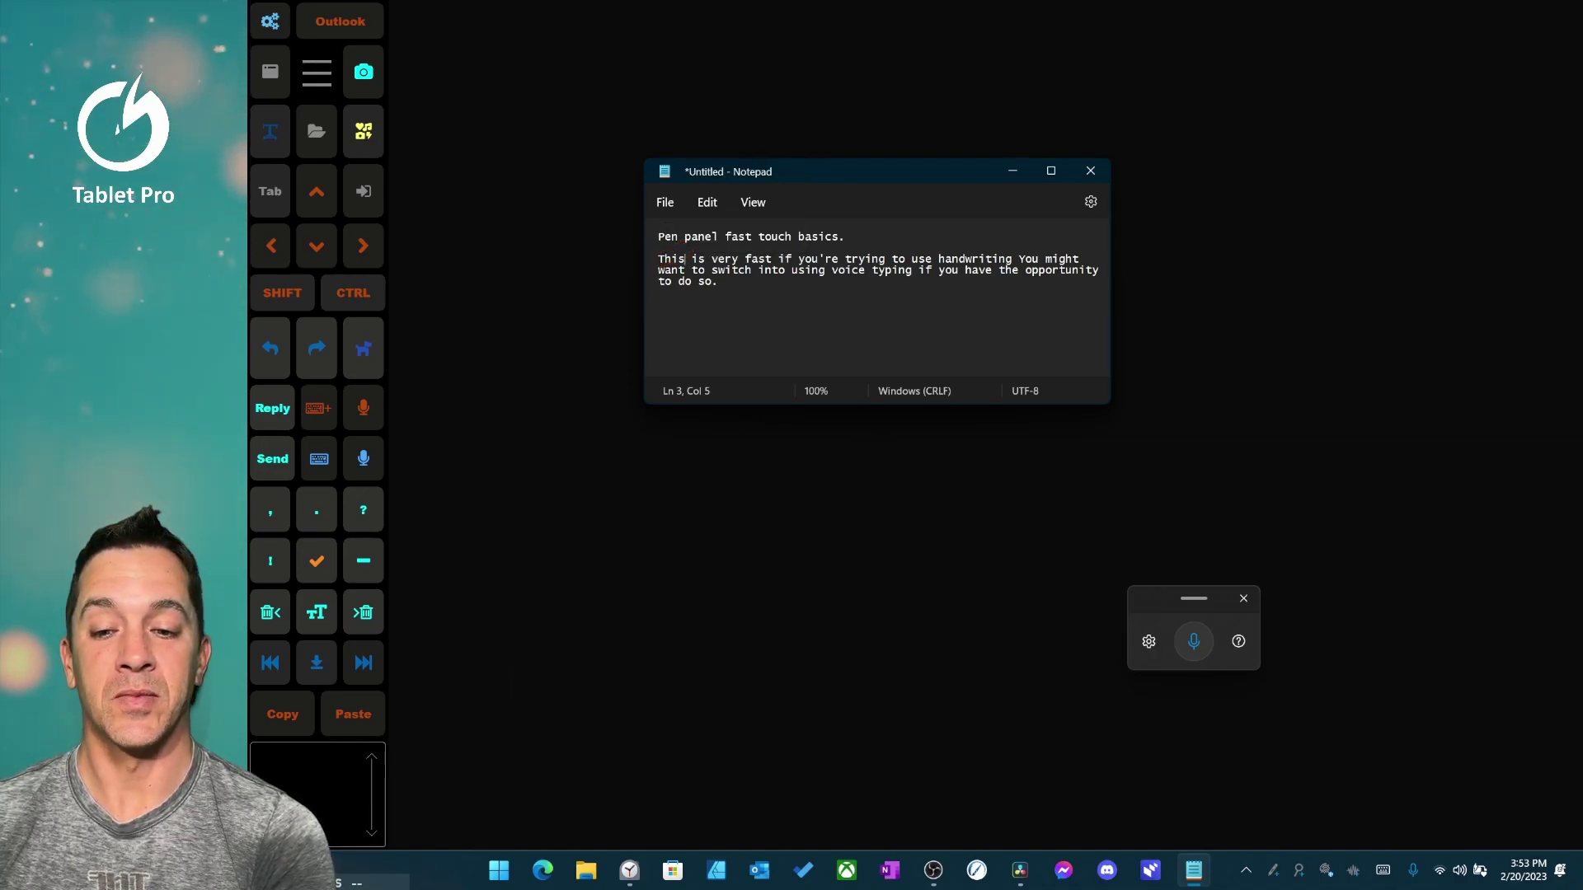
click(734, 285)
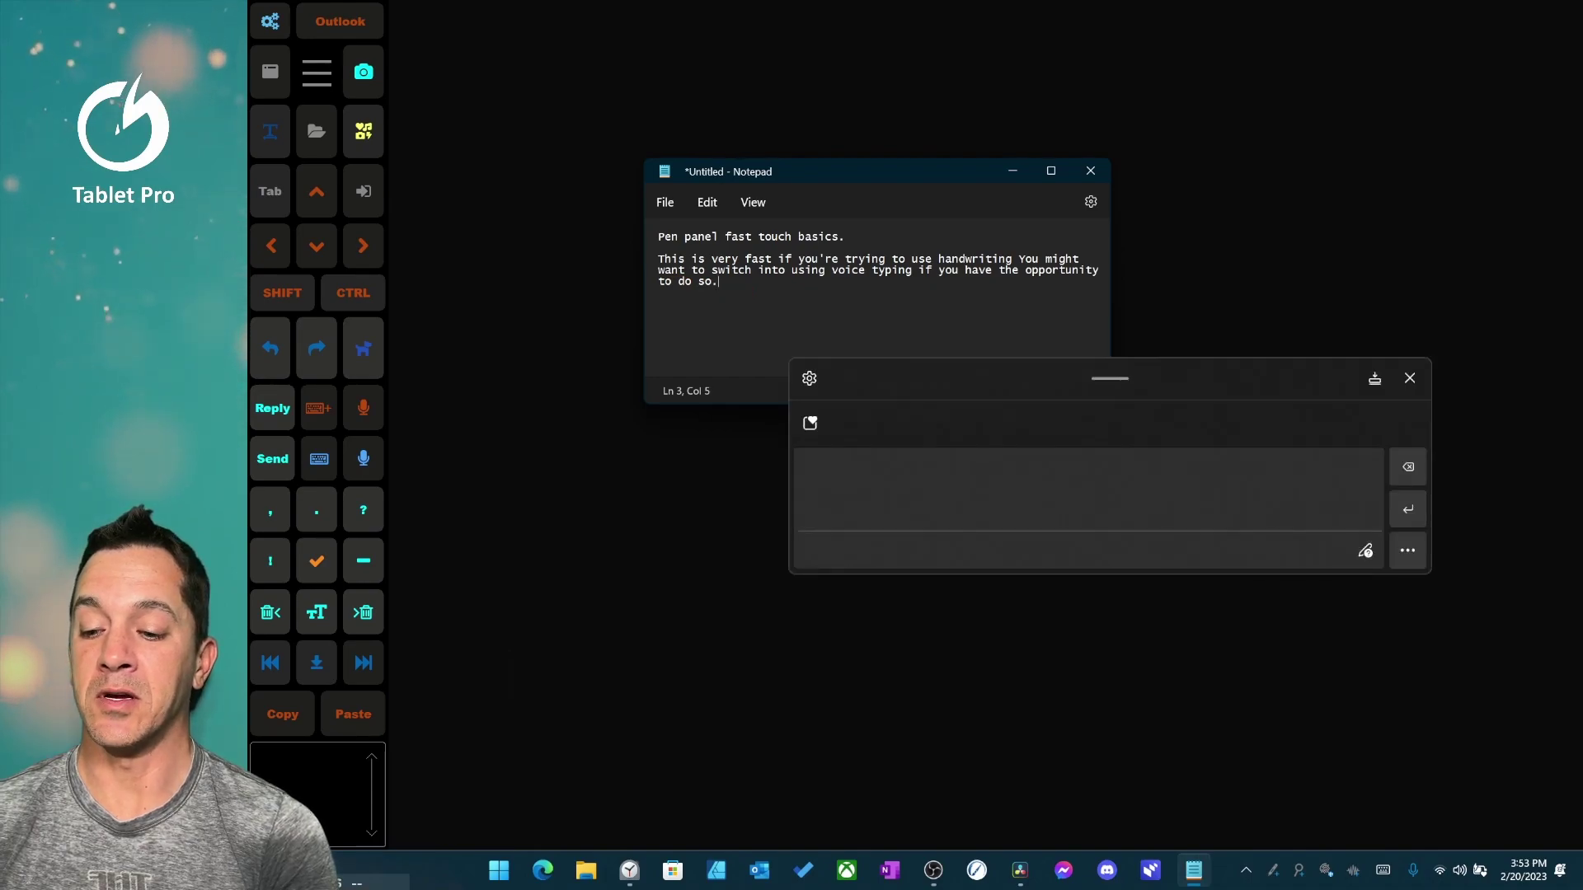
Step: On a new line, dictate the paragraph ending 'to use a physical keyboard!'
click(363, 459)
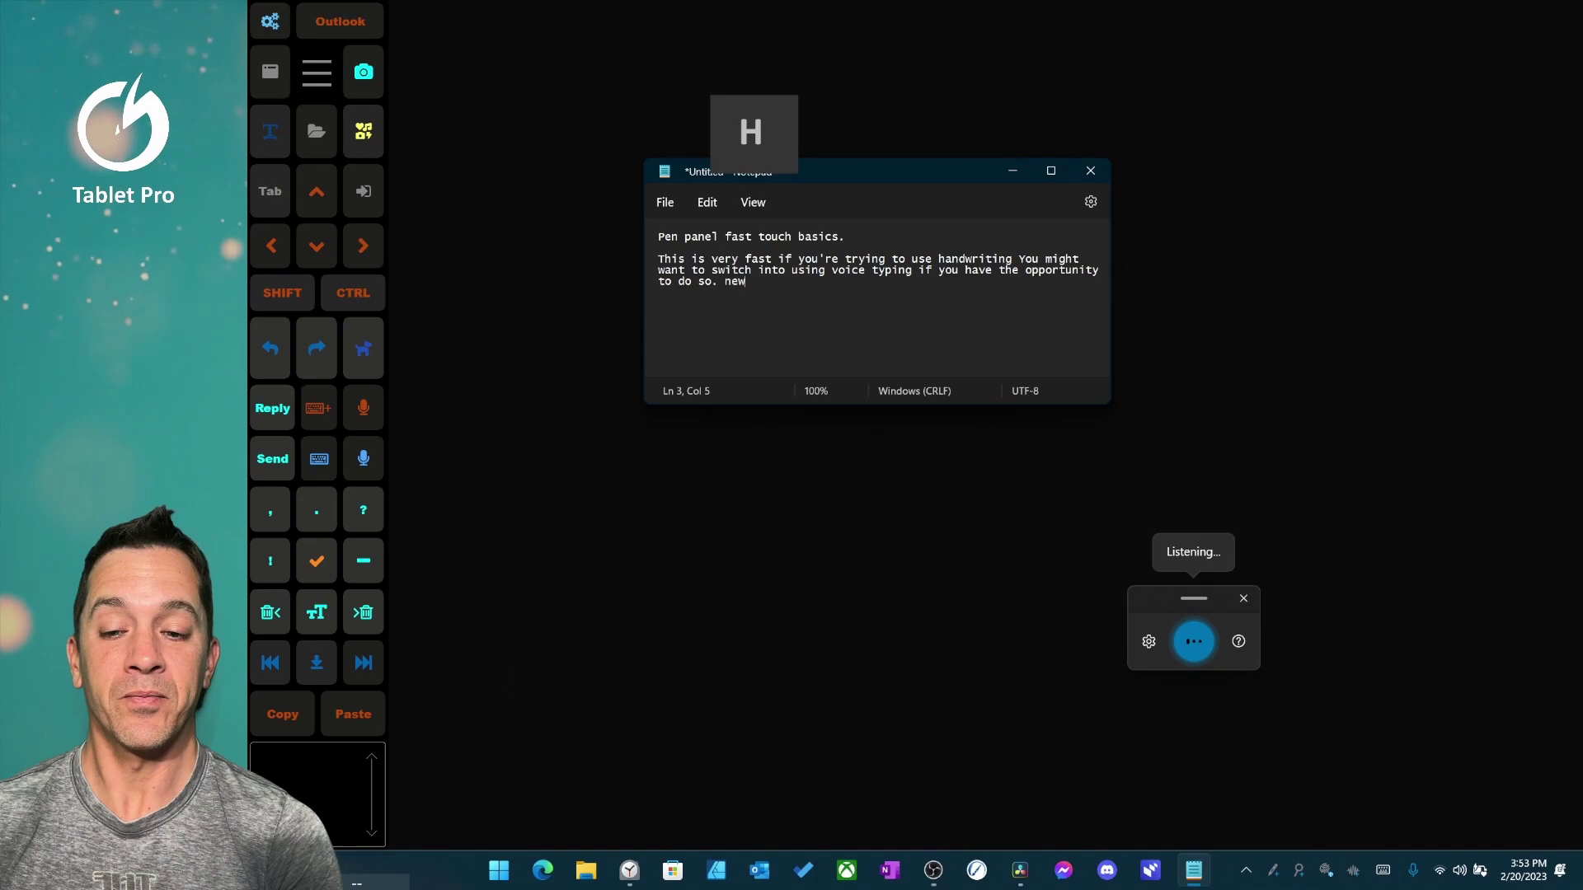
key(Return)
key(Return)
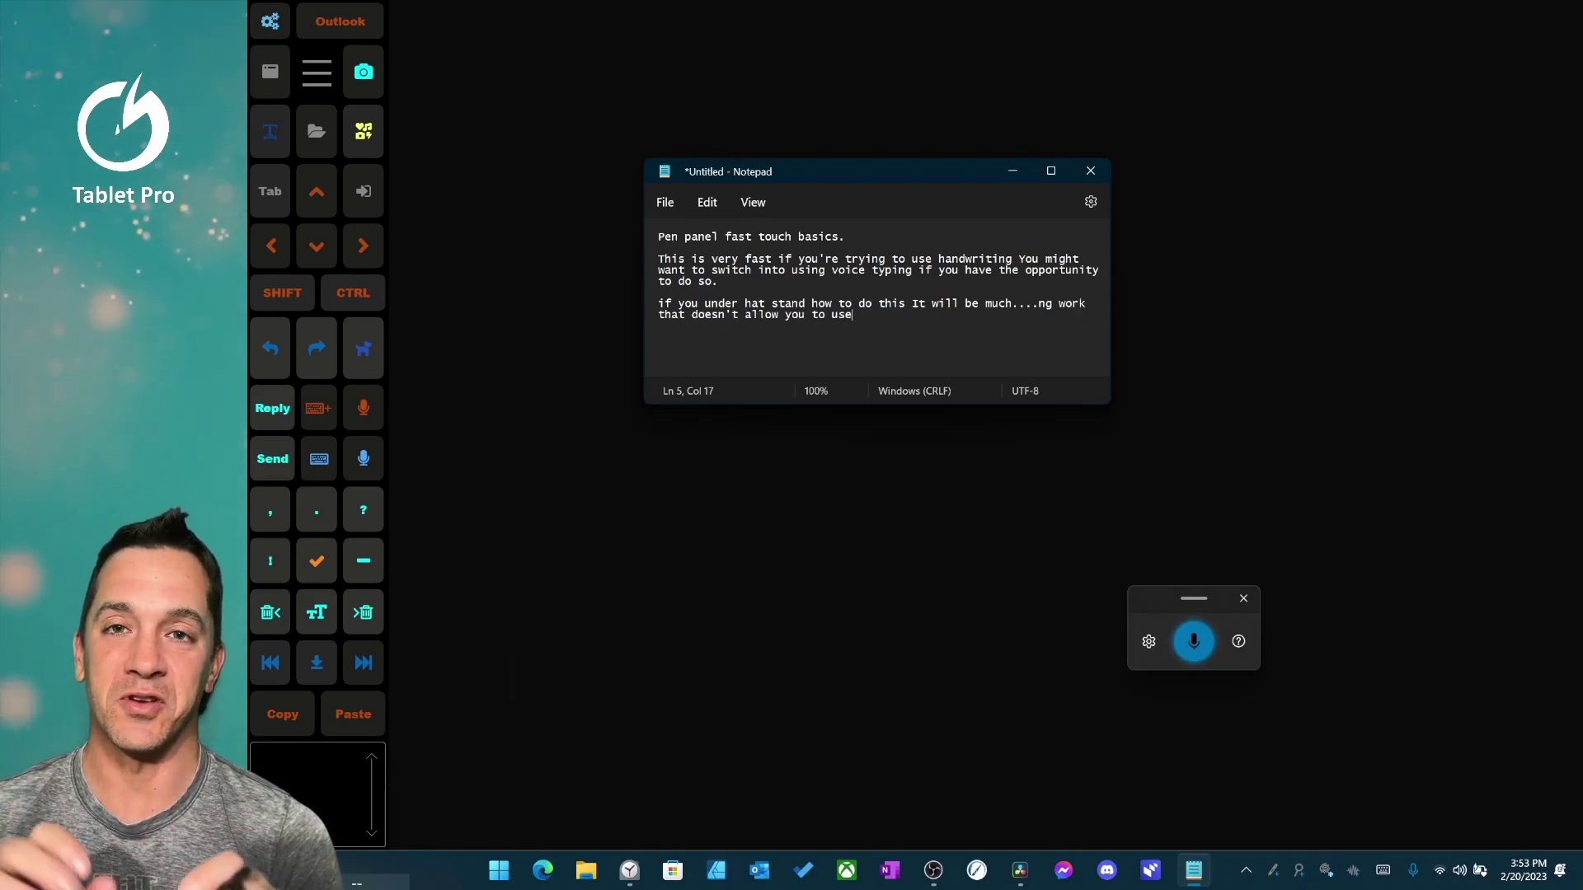
text(!)
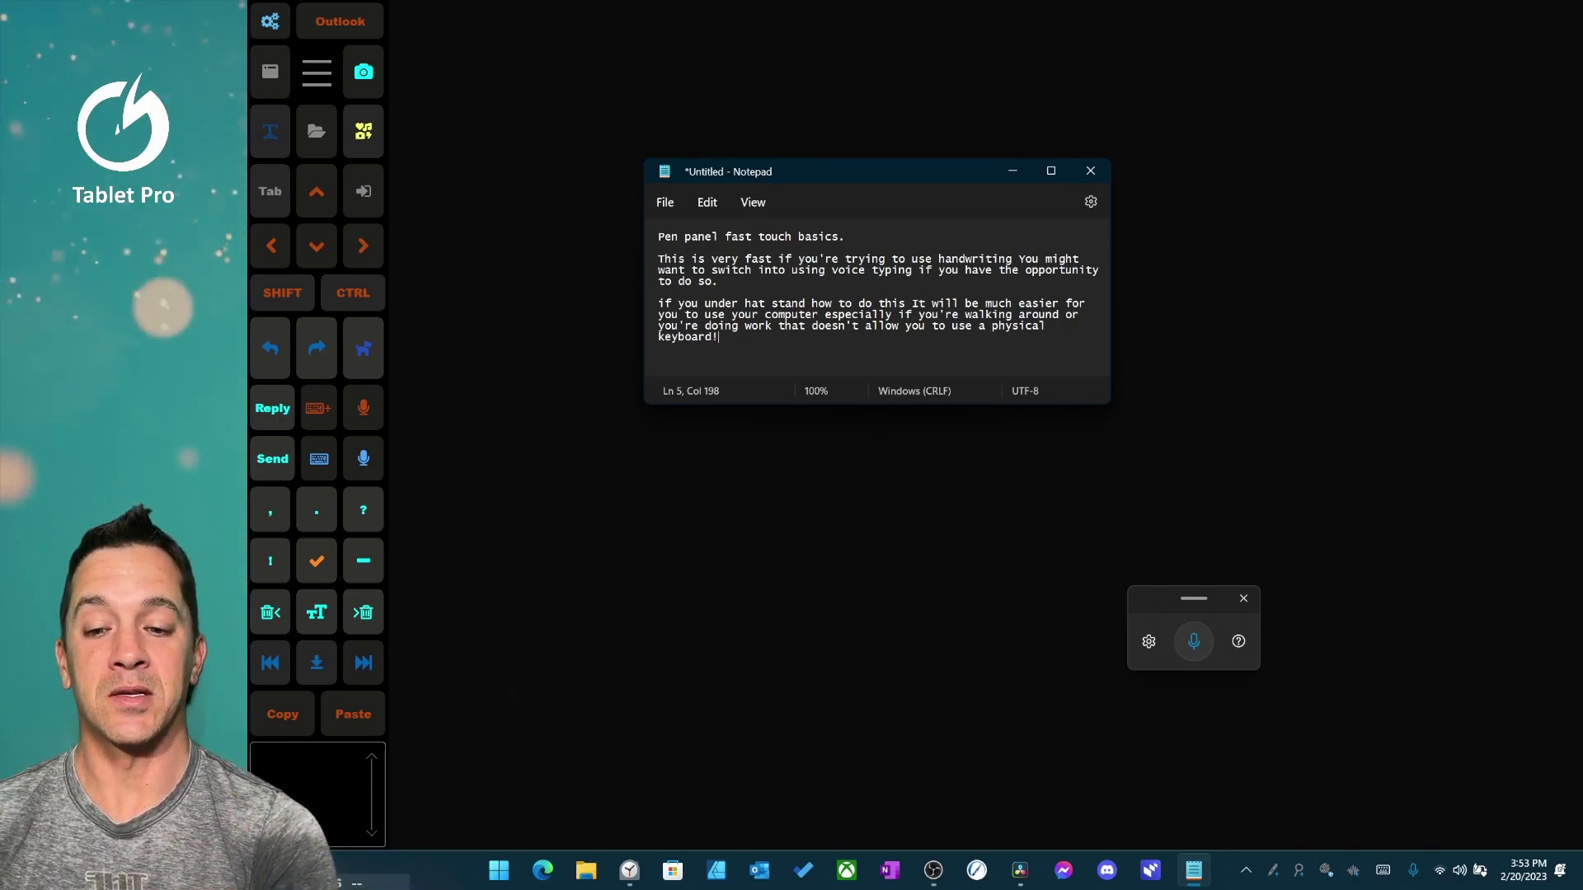
double_click(664, 304)
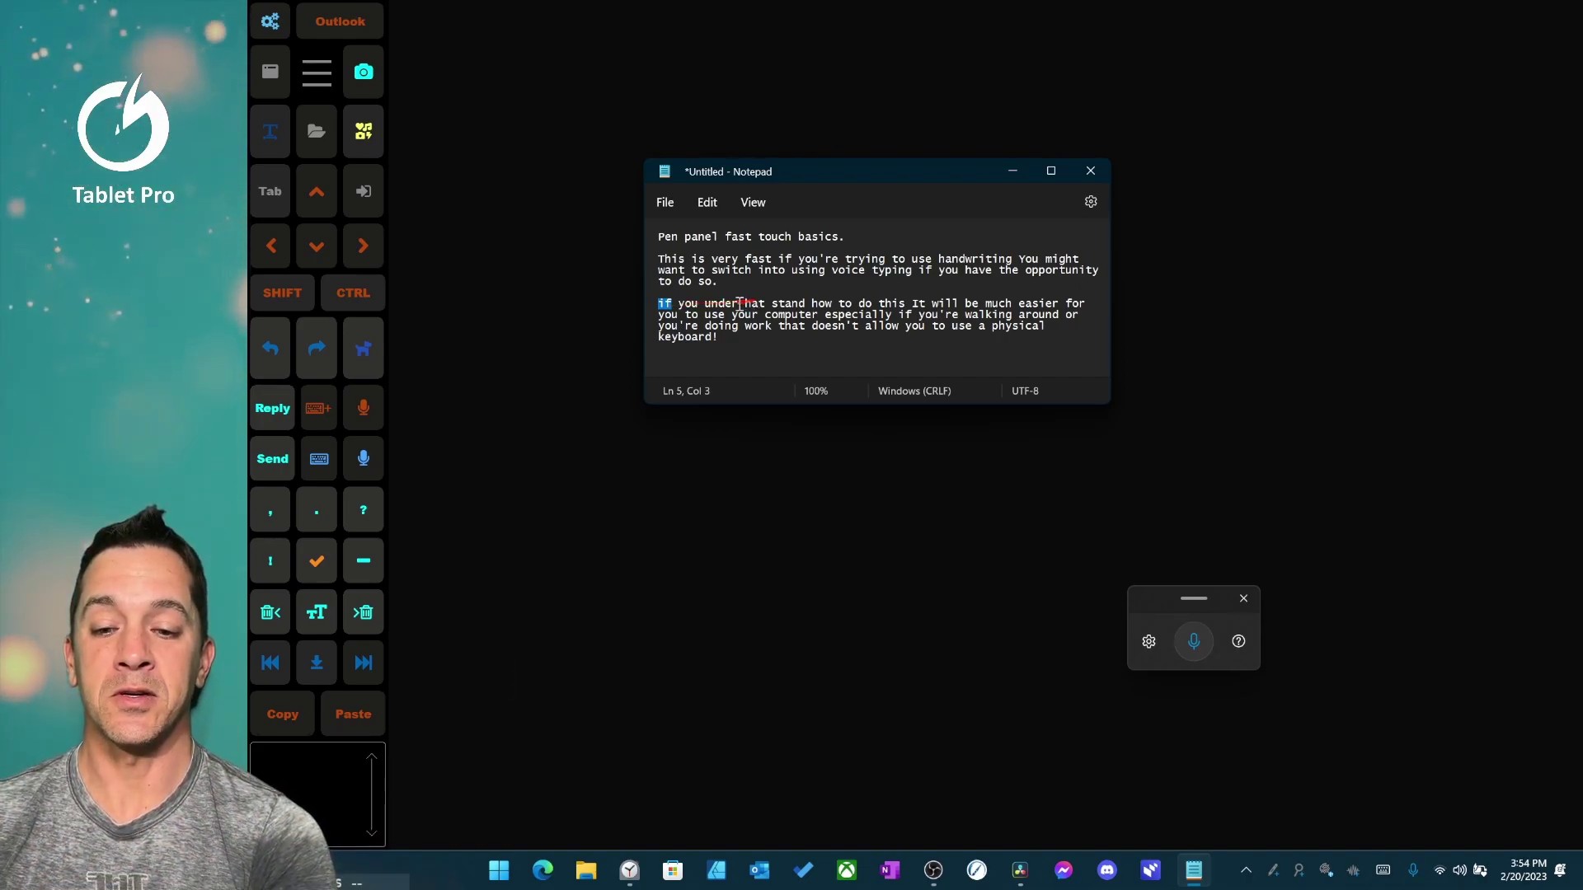
Step: Delete the stray 'hat' so 'under hat stand' reads 'understand', and rewrite 'It' as 'it'
mouse_move(739, 303)
mouse_down()
mouse_move(784, 303)
mouse_move(738, 303)
mouse_up()
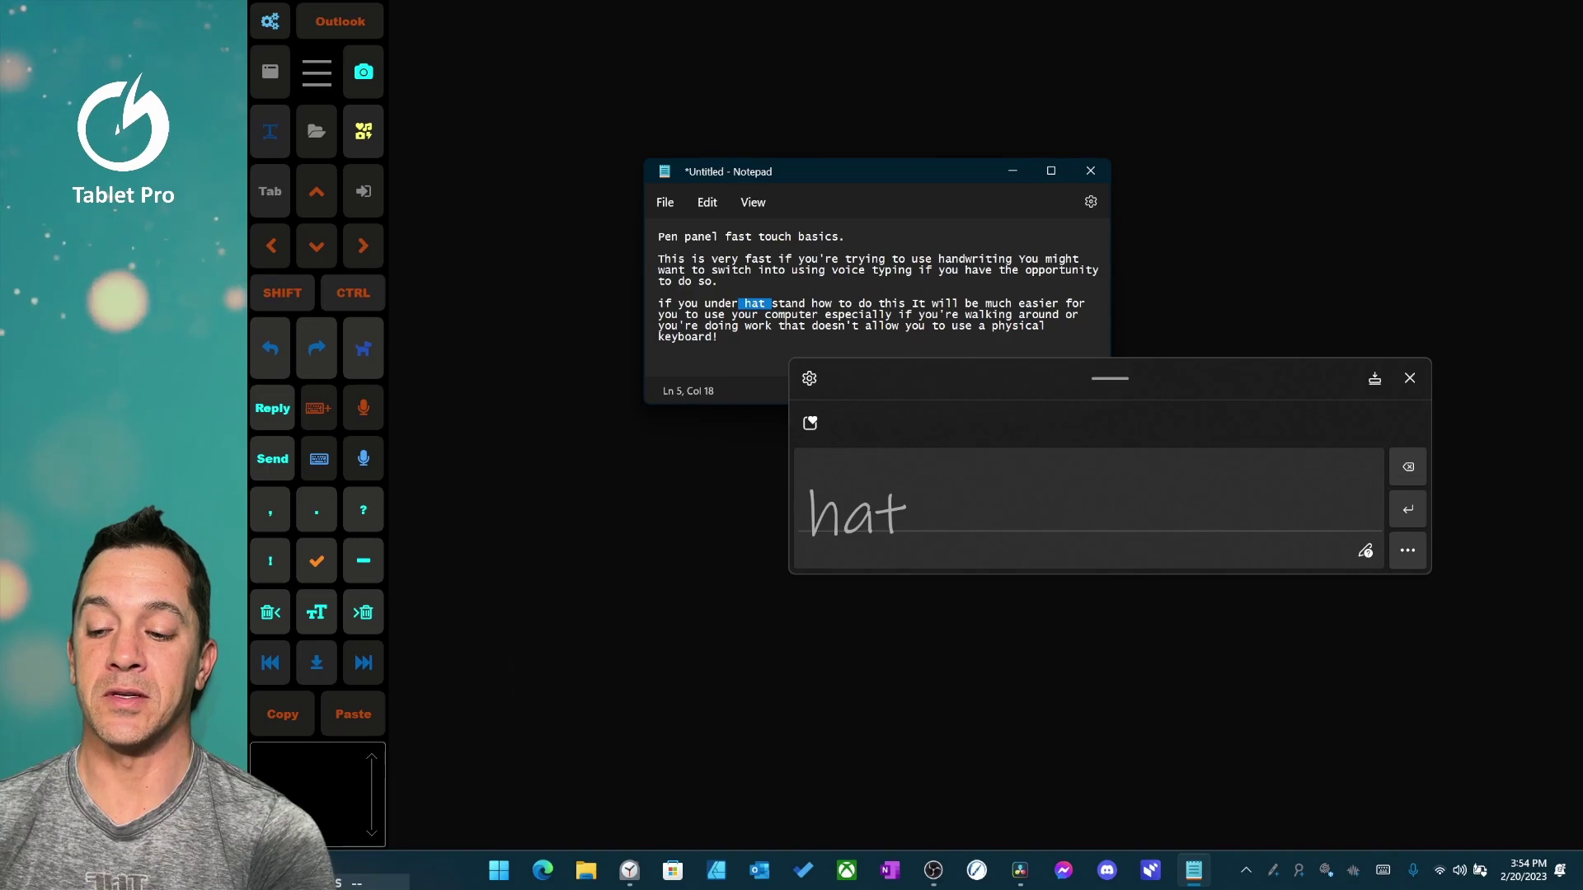
key(BackSpace)
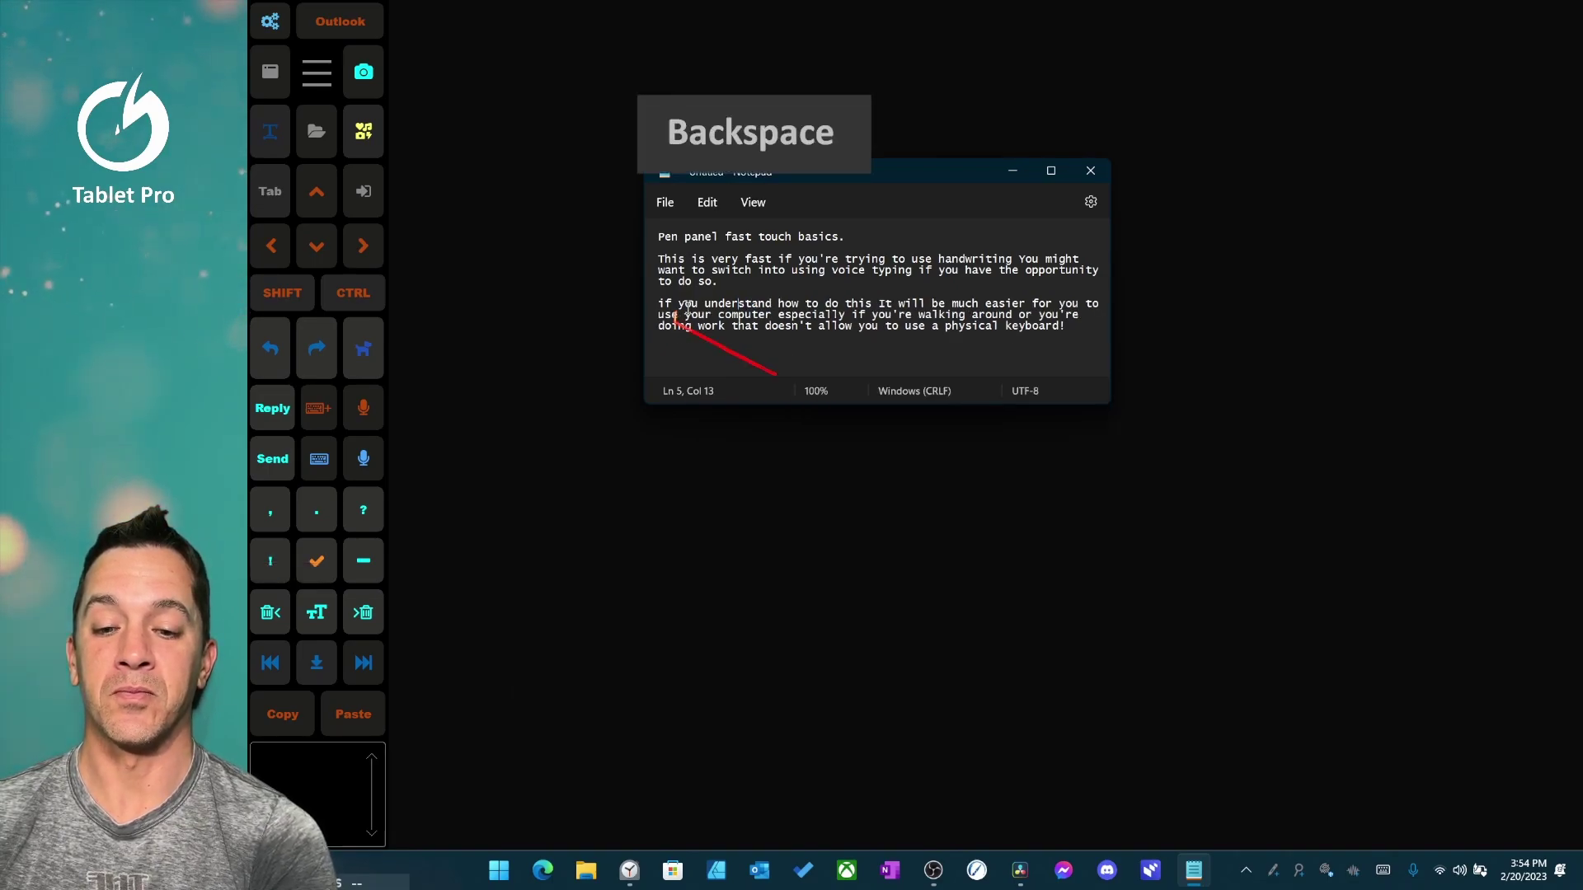
drag(687, 309, 973, 307)
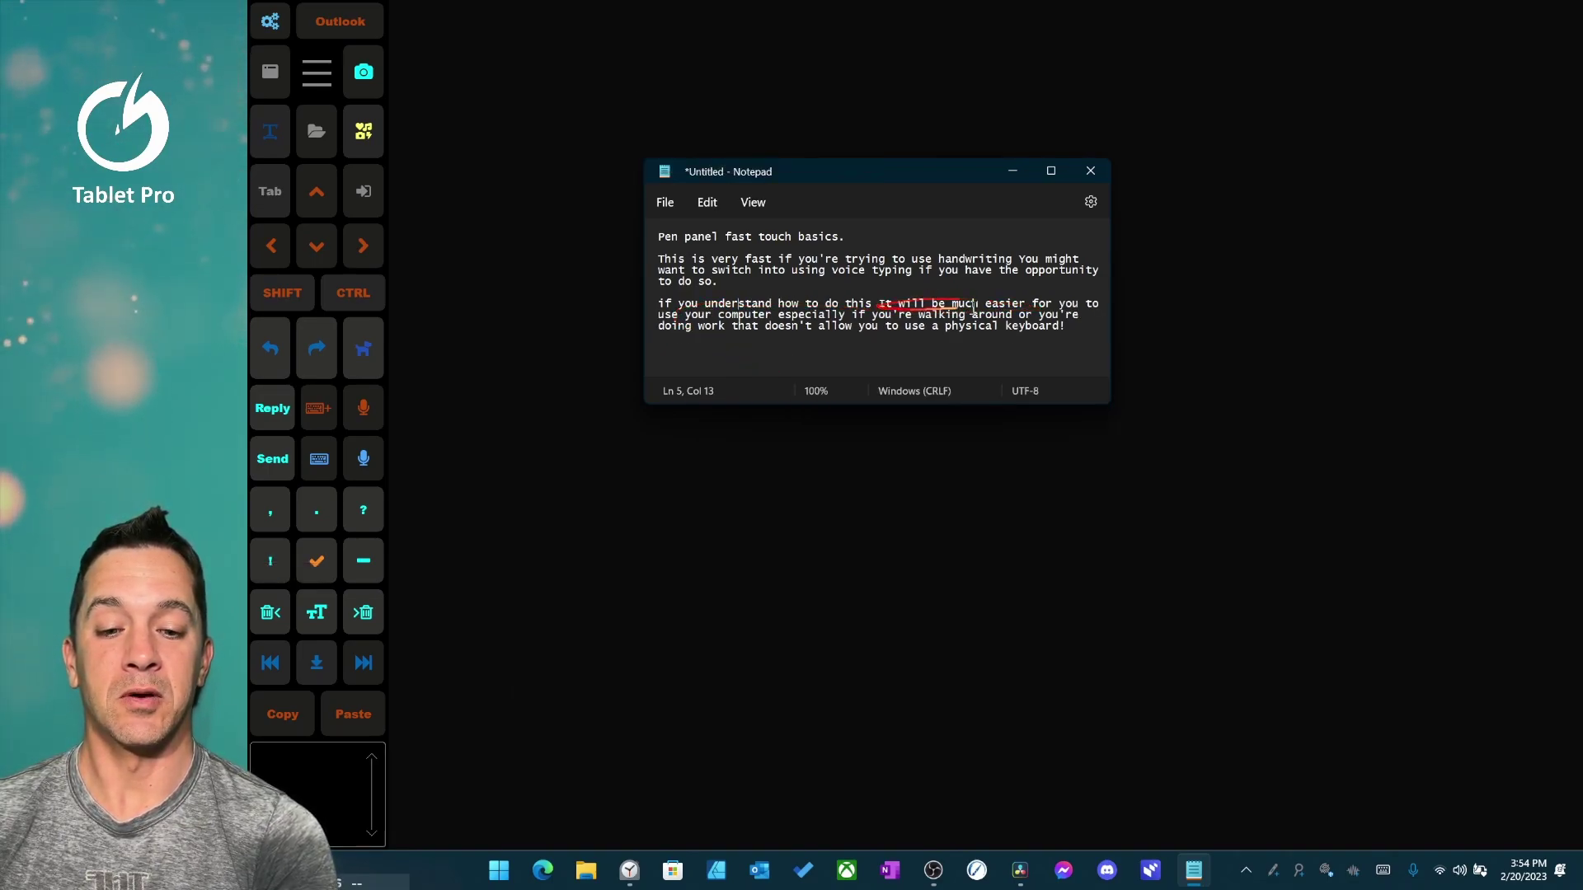
click(884, 304)
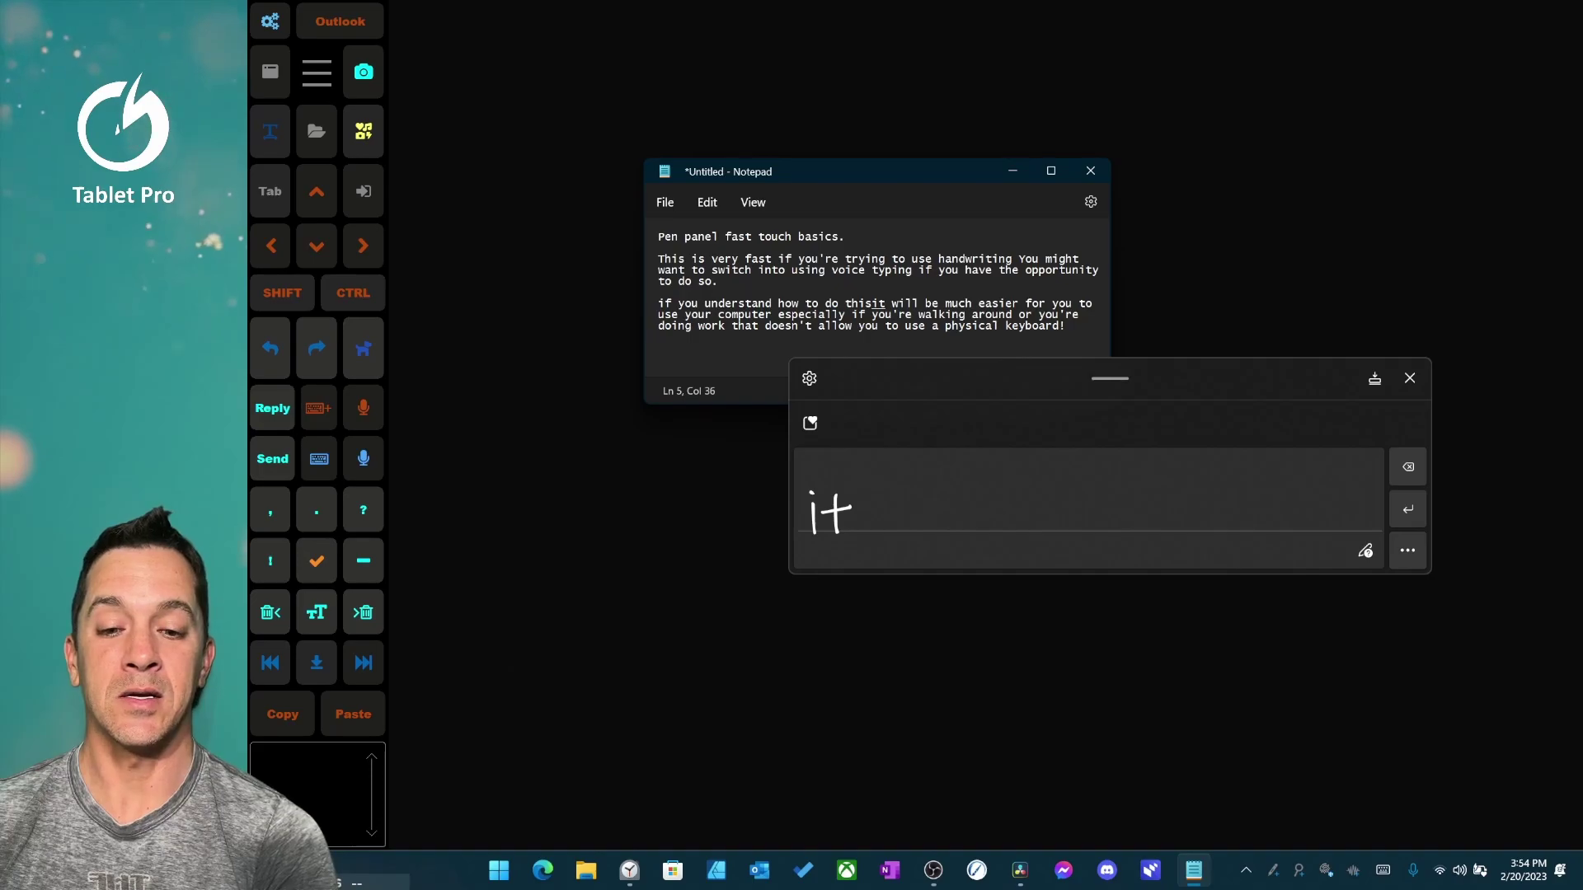
Step: Split 'thisit' into 'this it' and capitalize the opening 'if' to 'If'
drag(879, 304, 845, 304)
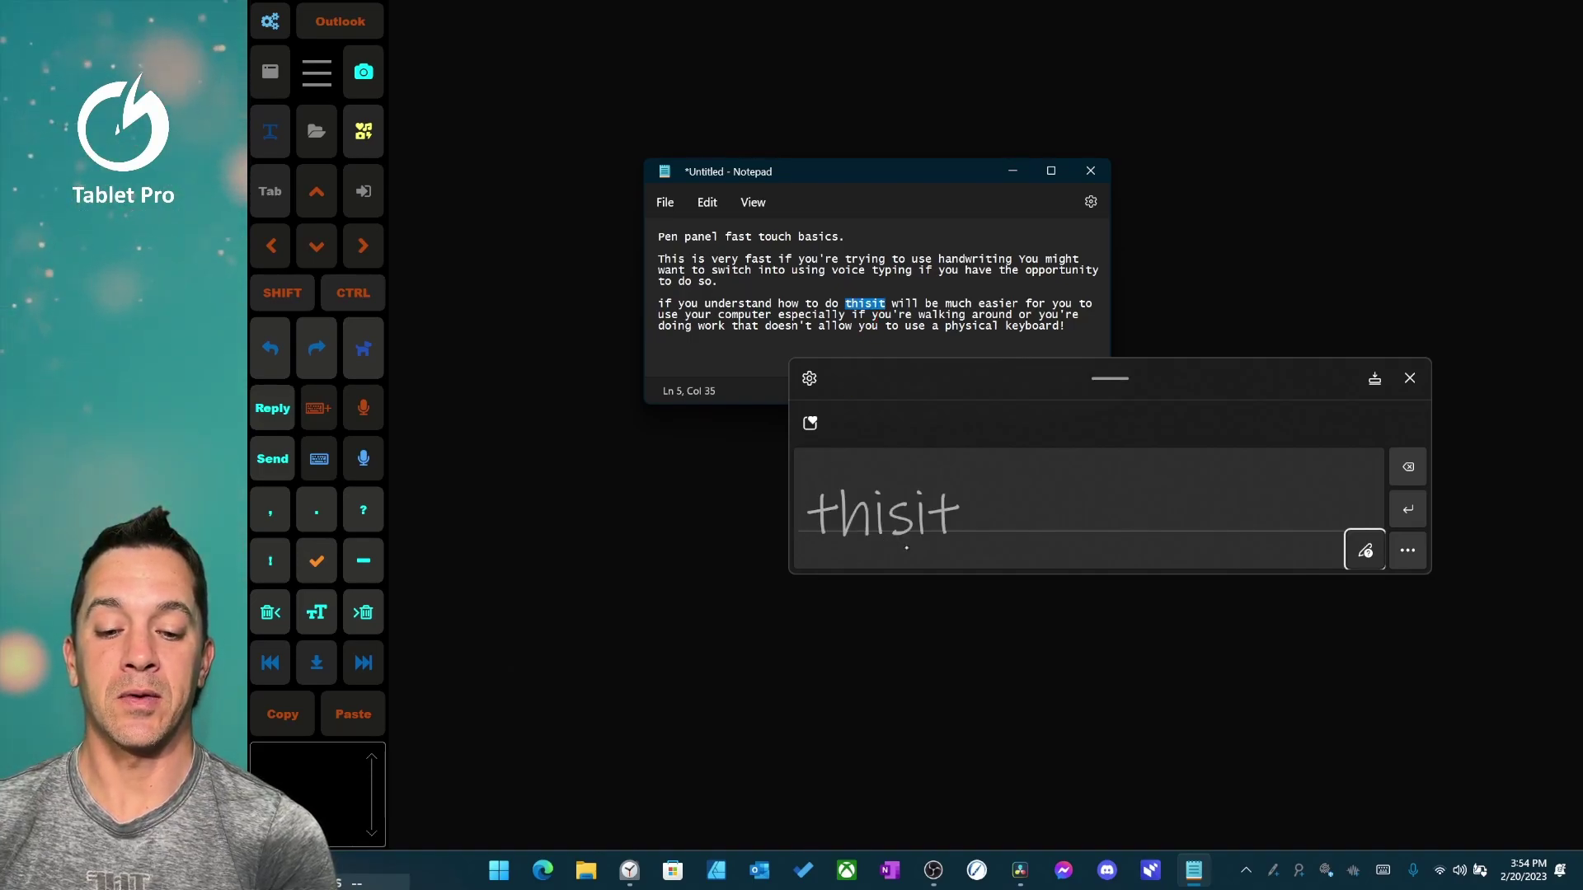
drag(913, 486, 913, 535)
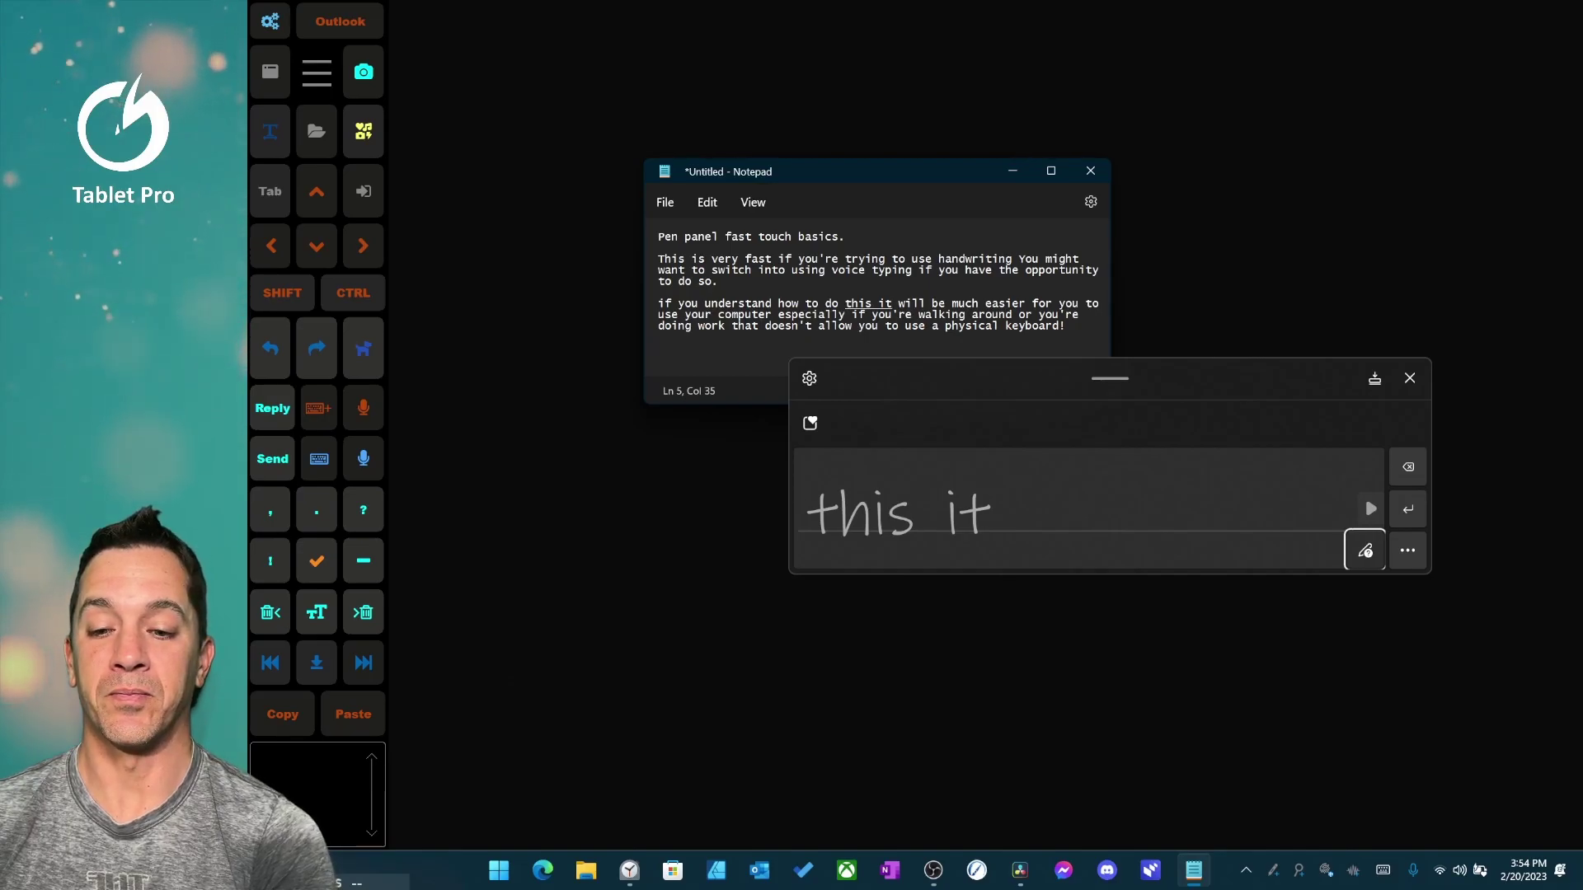
drag(672, 304, 643, 309)
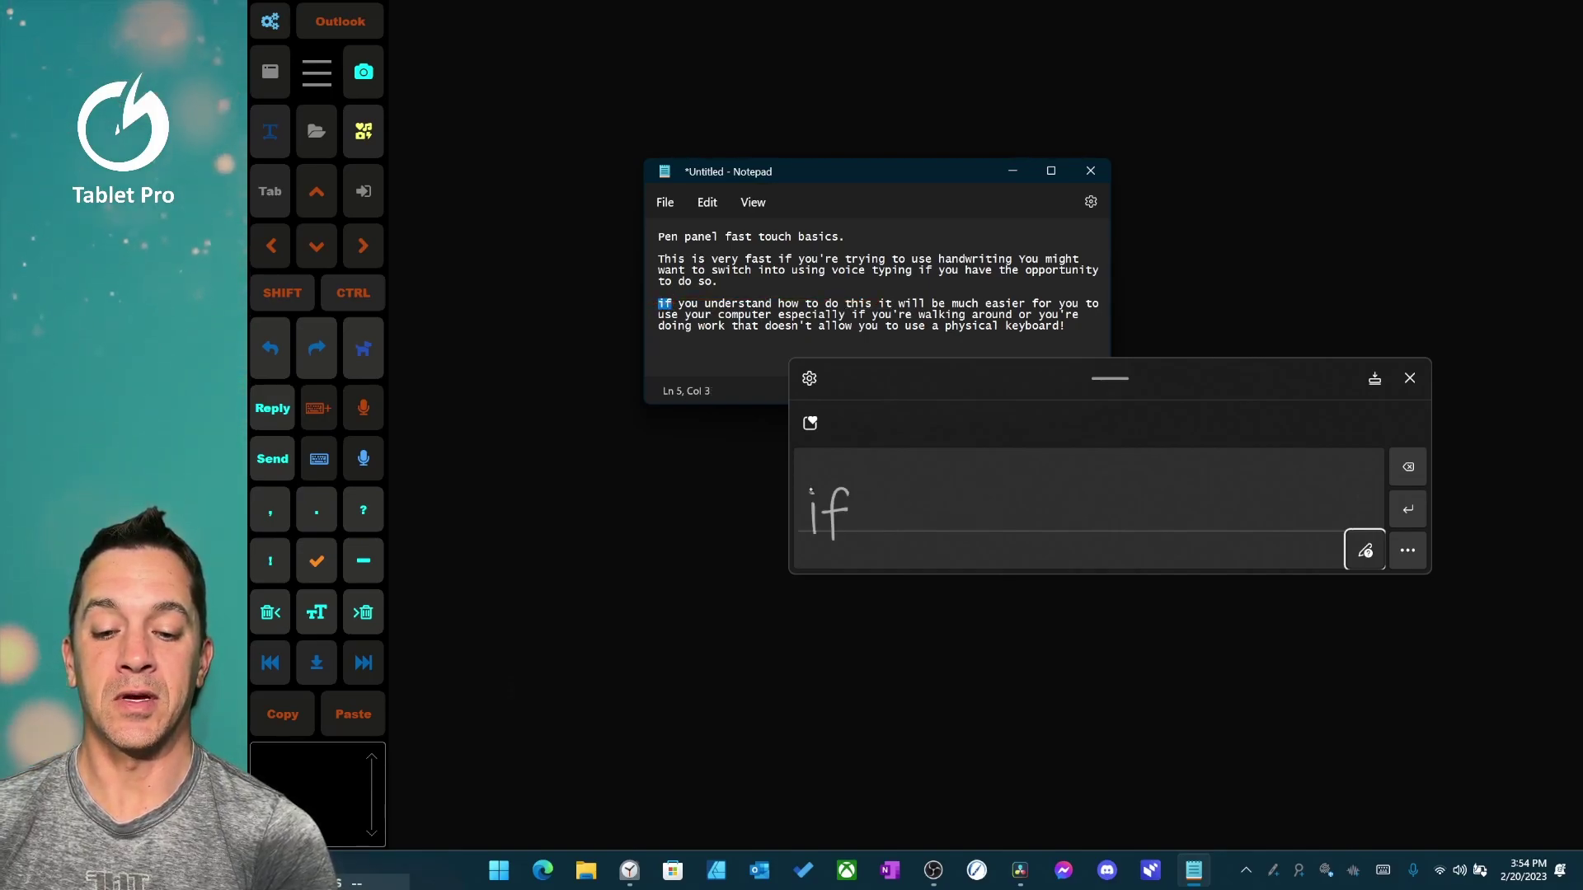
drag(814, 485, 815, 537)
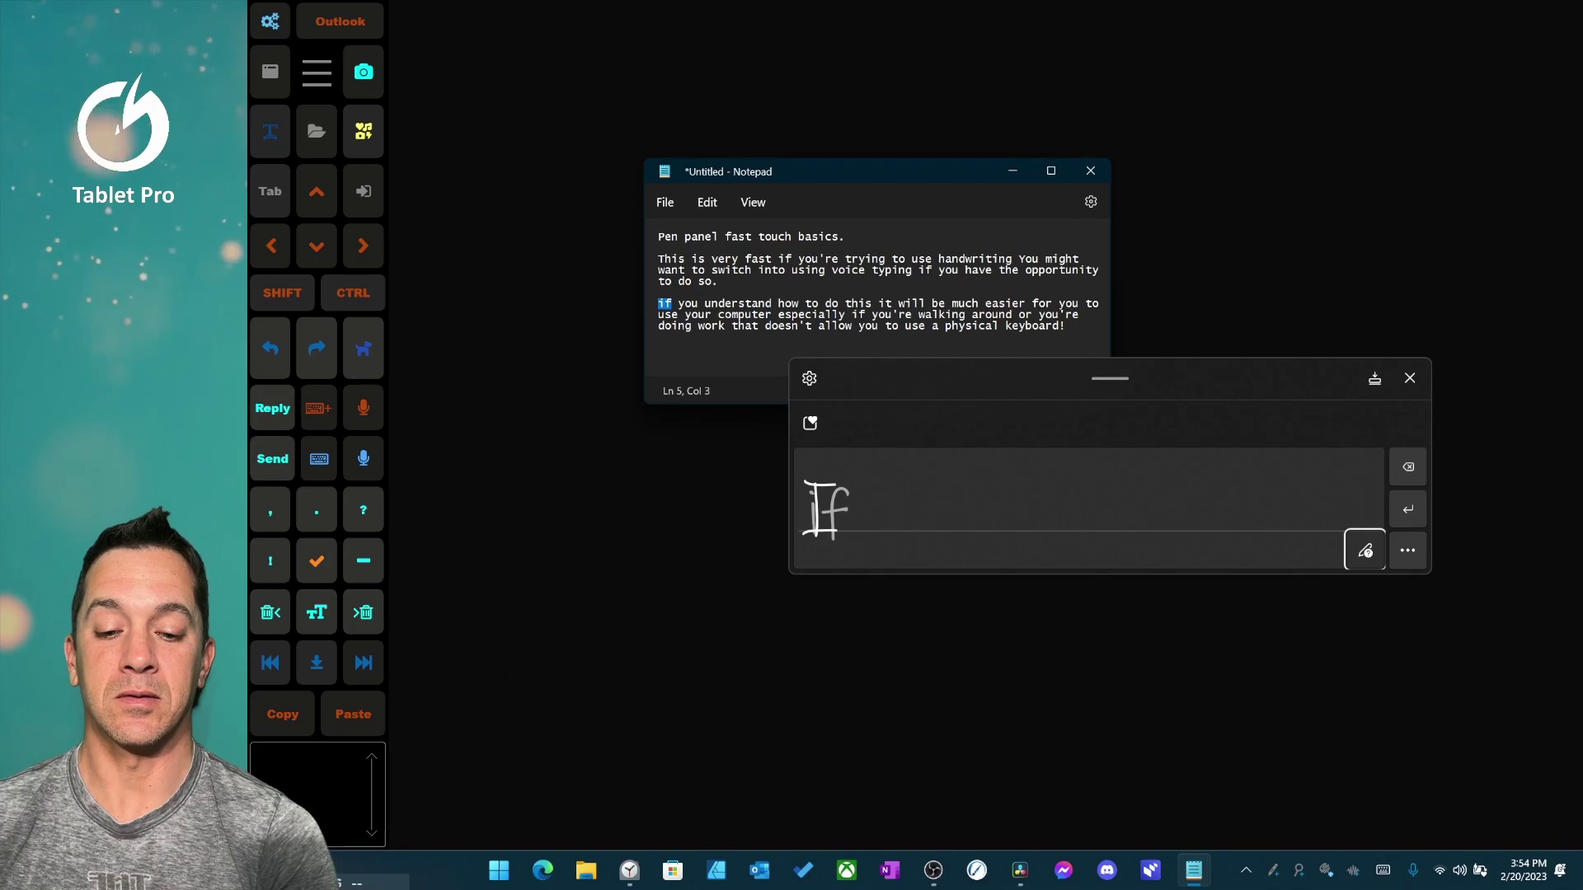
drag(835, 516, 860, 512)
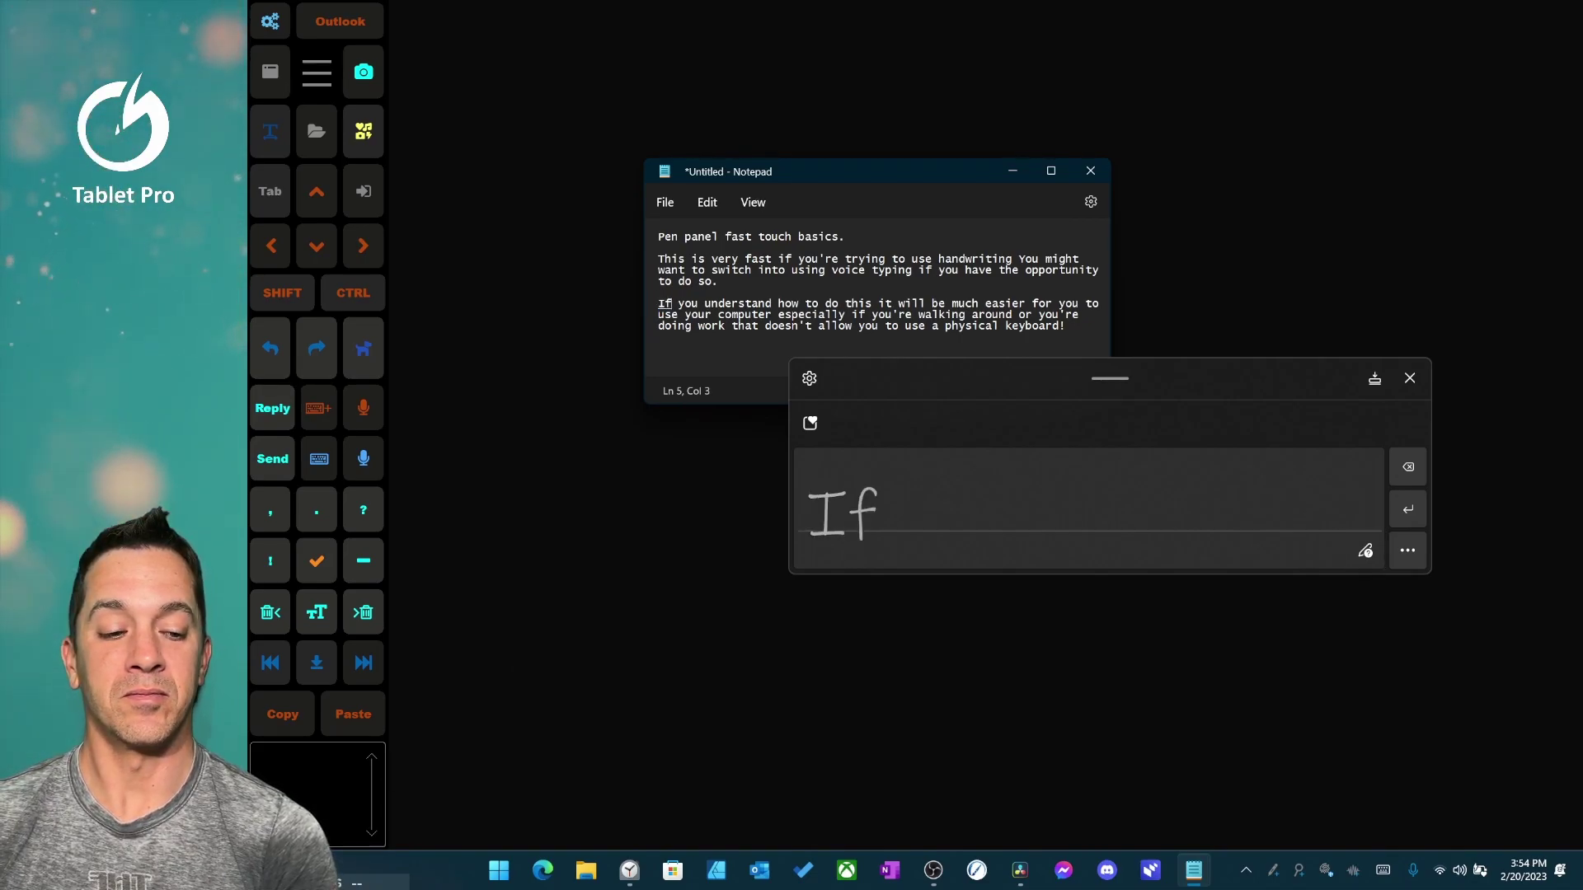
click(1410, 378)
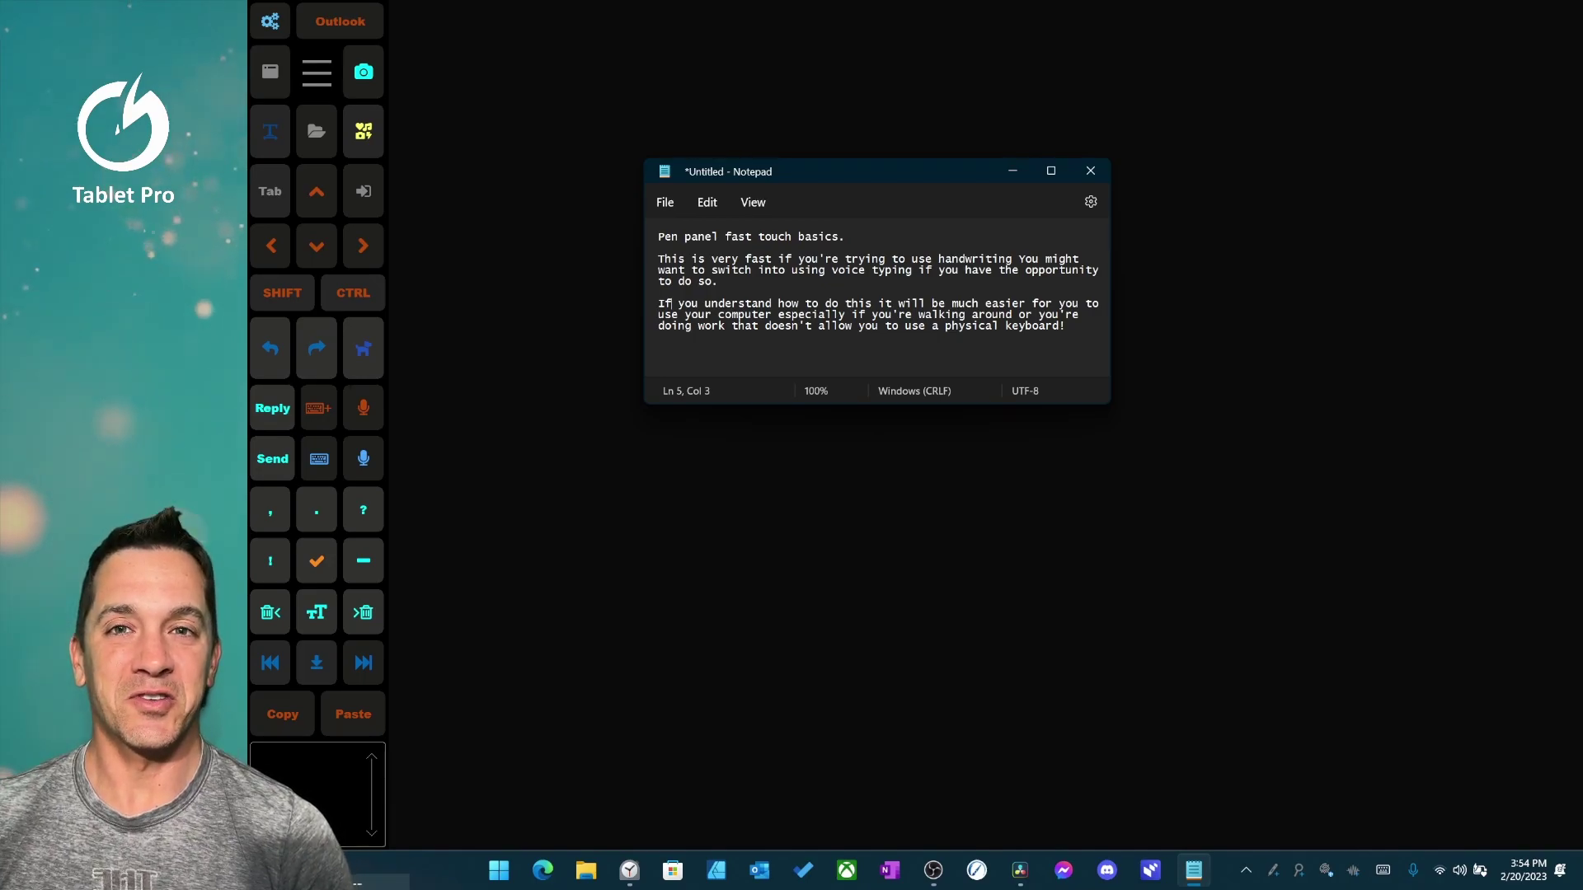